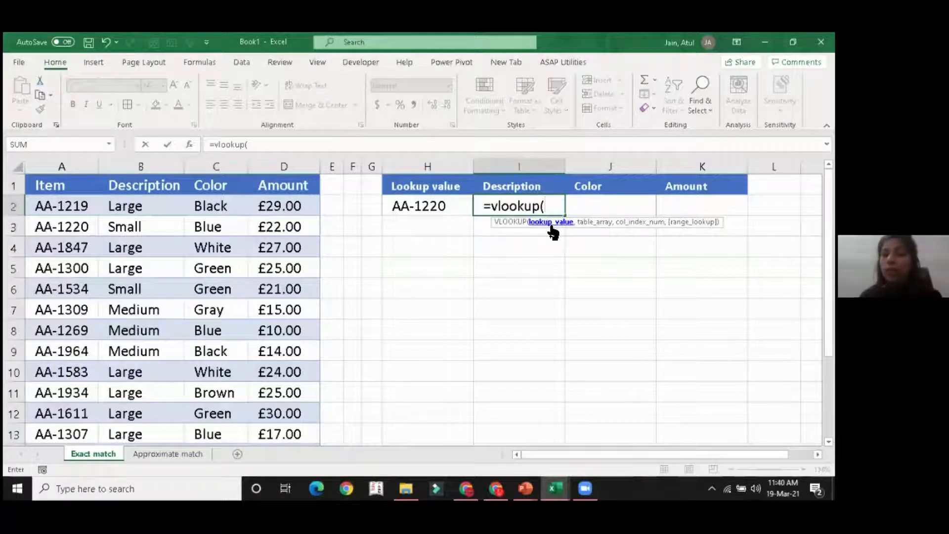
# - In the Description cell I2's VLOOKUP formula, use H2 as the lookup value and A1:D14 as the table array
pyautogui.click(447, 206)
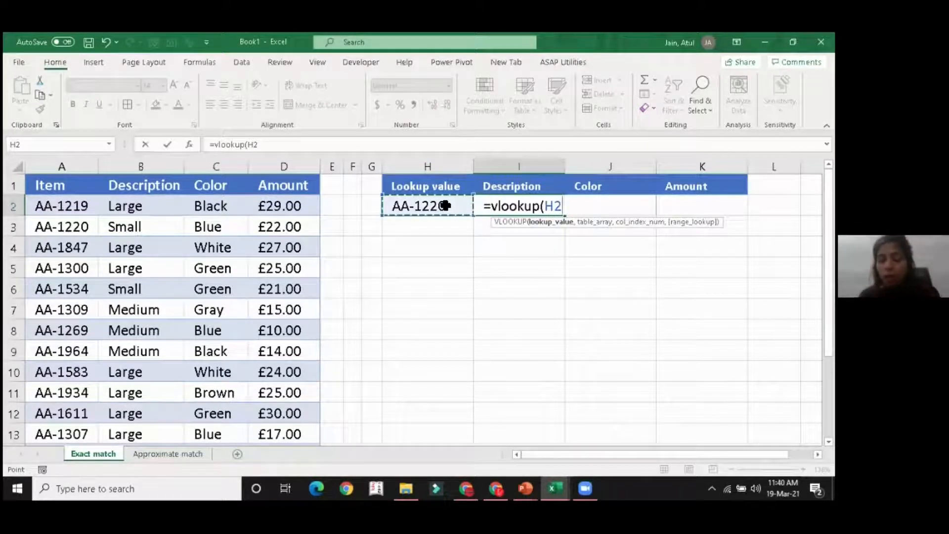
pyautogui.write(',')
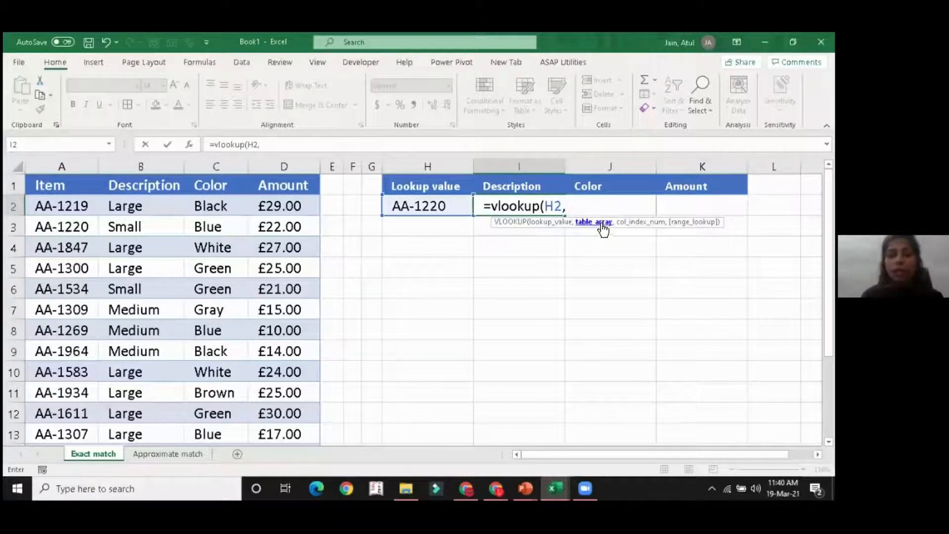
pyautogui.moveTo(59, 198); pyautogui.dragTo(273, 414)
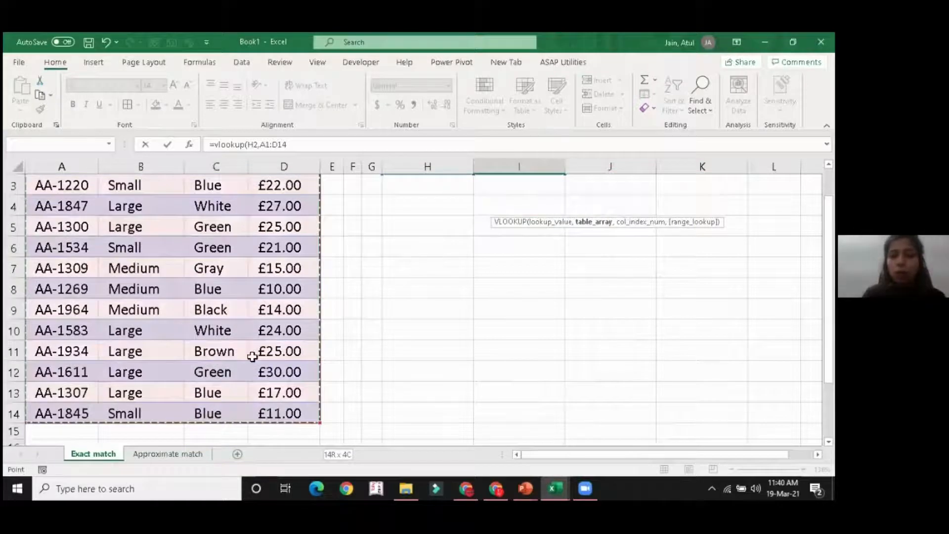
pyautogui.scroll(1, 174, 384)
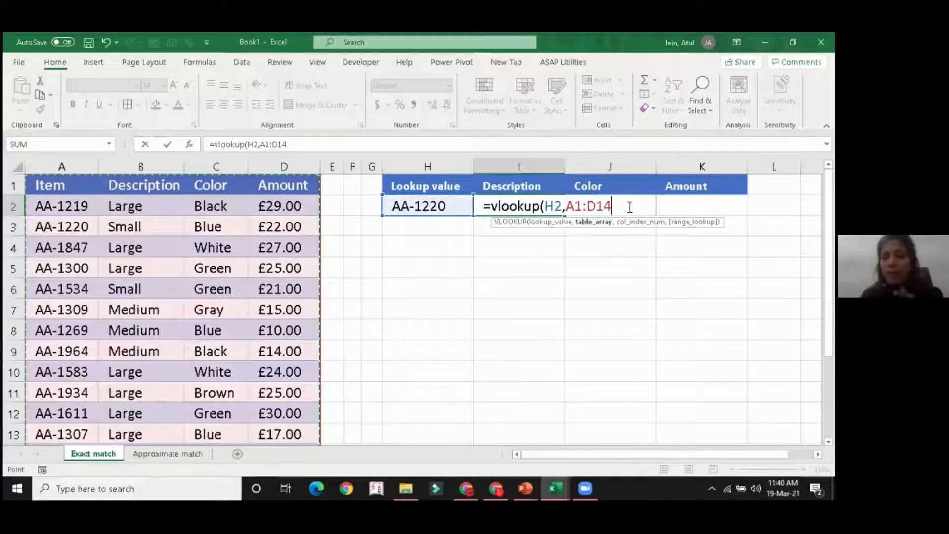
pyautogui.write(',')
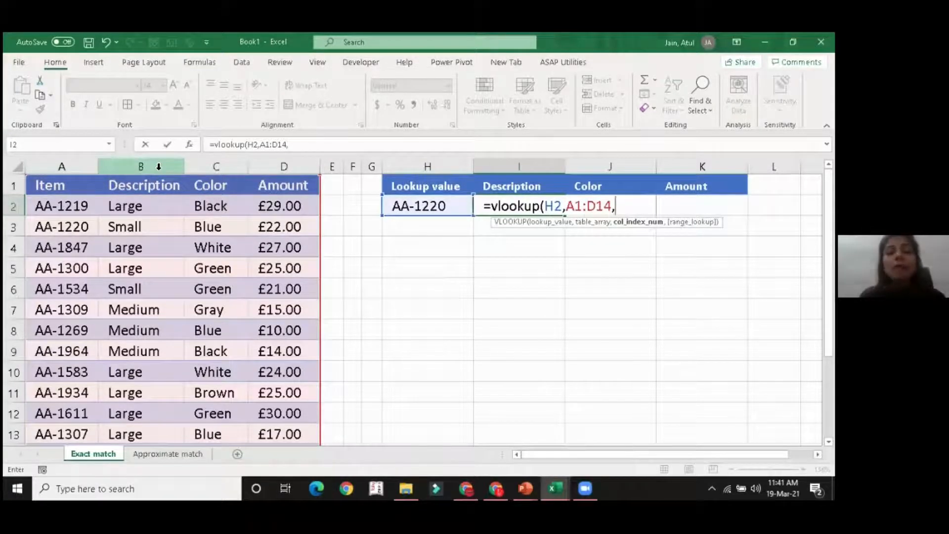
# - Complete the VLOOKUP in I2 with column index 2 and range lookup 0 for an exact match
pyautogui.click(624, 207)
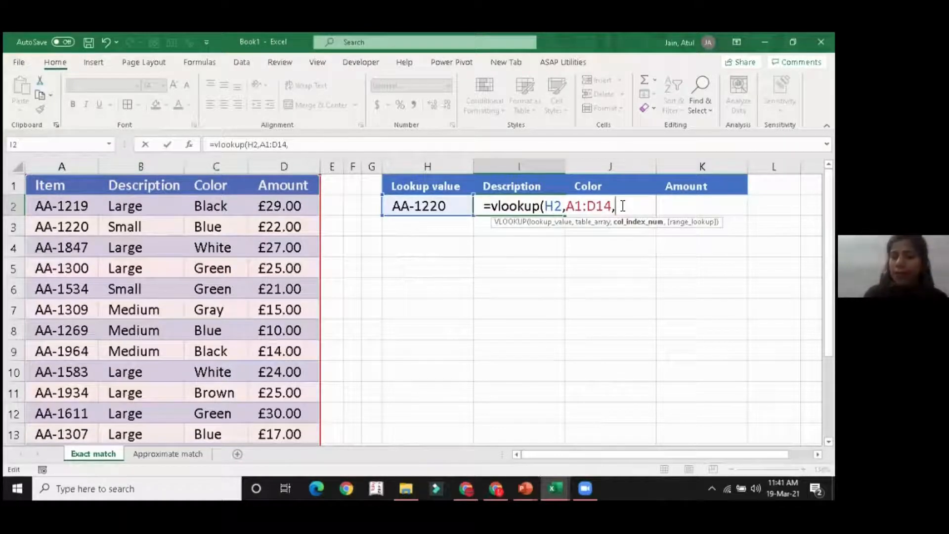
pyautogui.write('2')
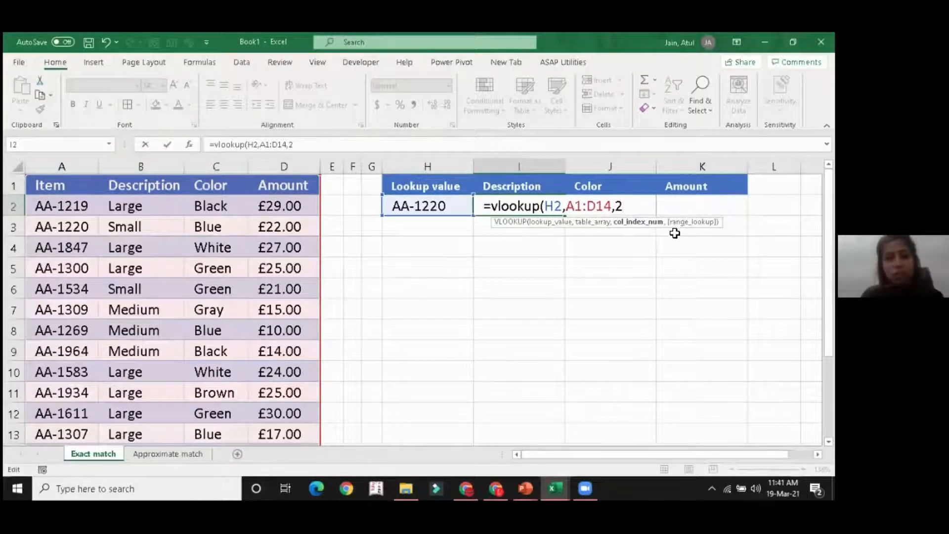
pyautogui.write(',')
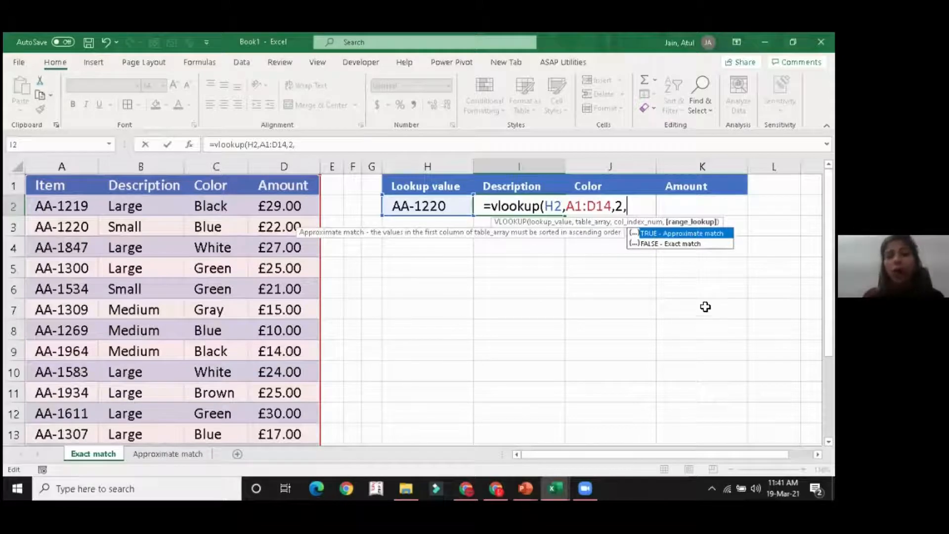
pyautogui.press('Down')
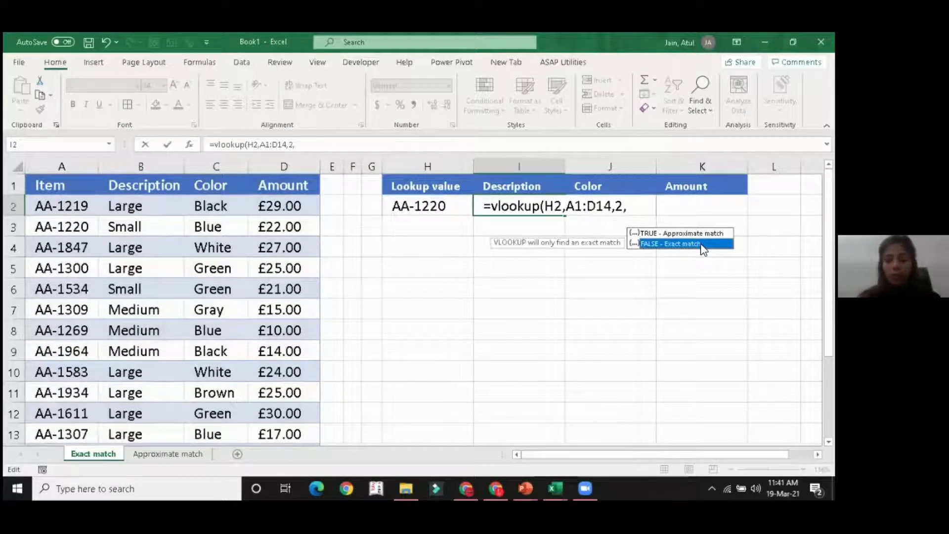
pyautogui.write('0')
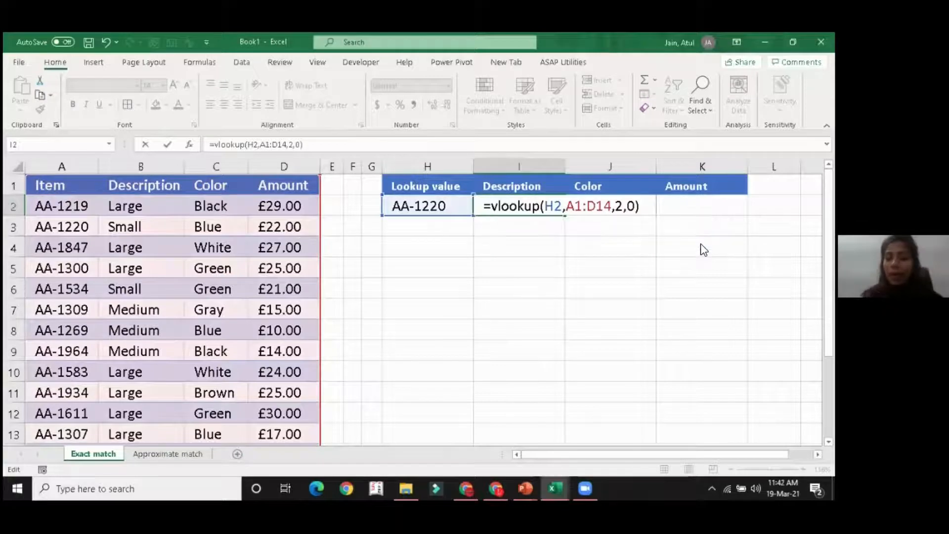
pyautogui.write(')')
pyautogui.press('Return')
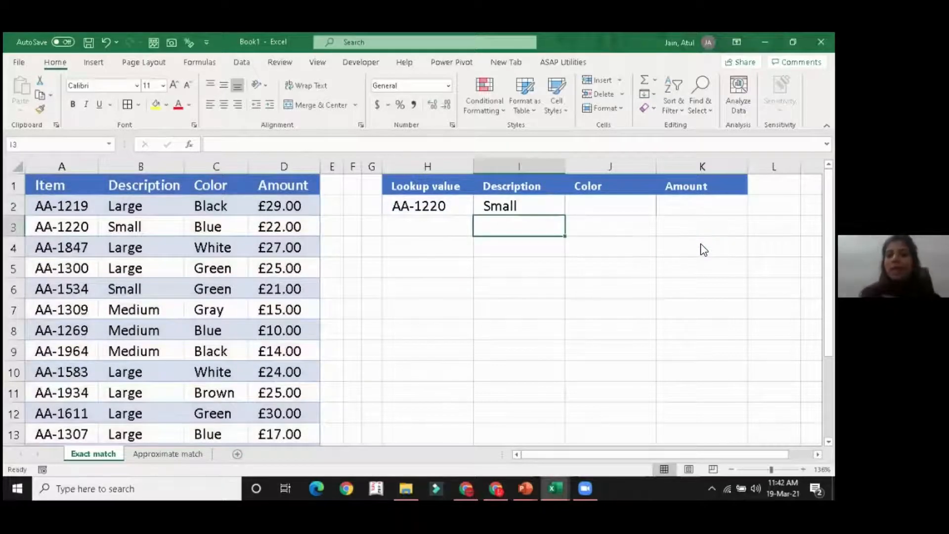
pyautogui.click(533, 206)
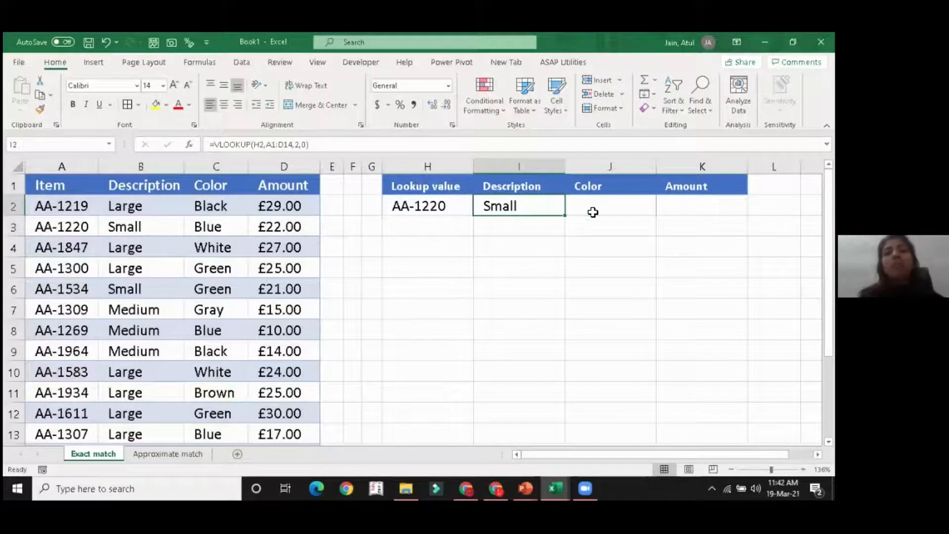
pyautogui.click(610, 212)
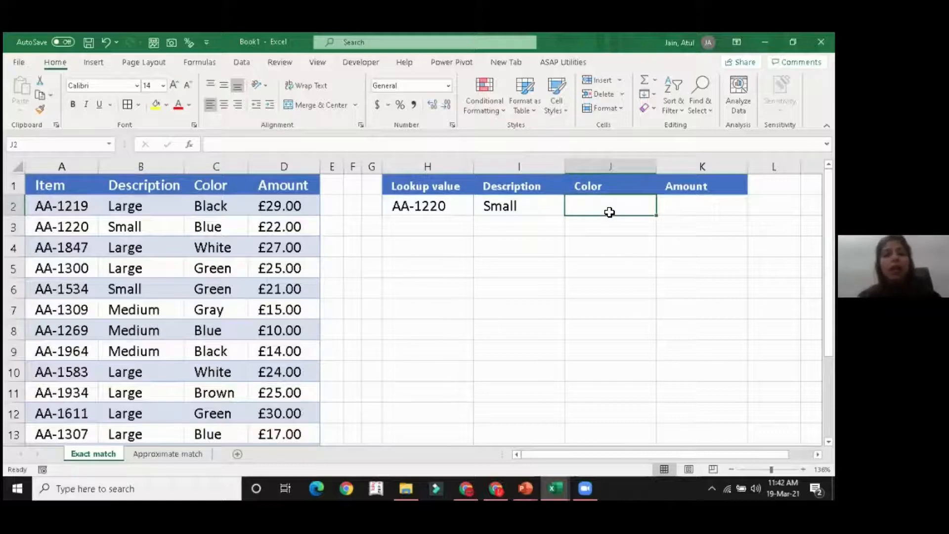
pyautogui.write('=v')
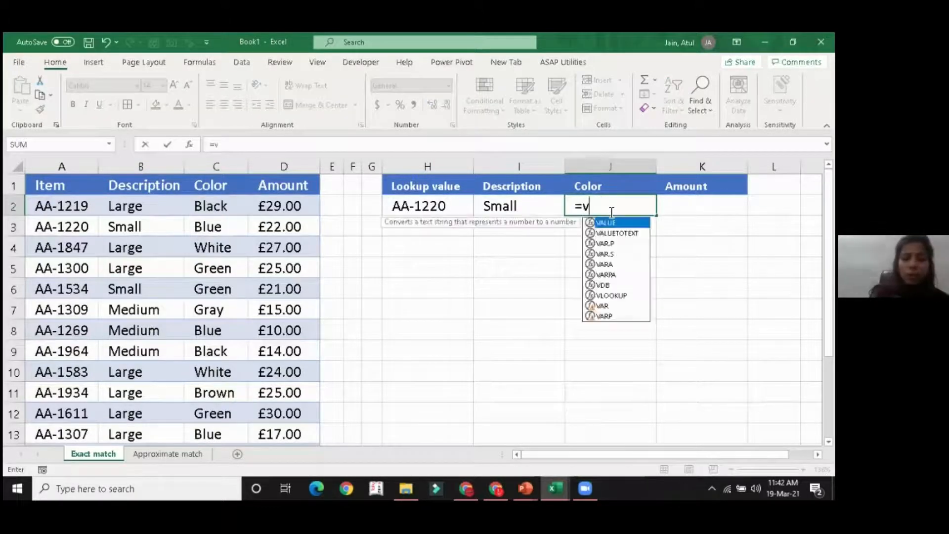
pyautogui.write('lookup(')
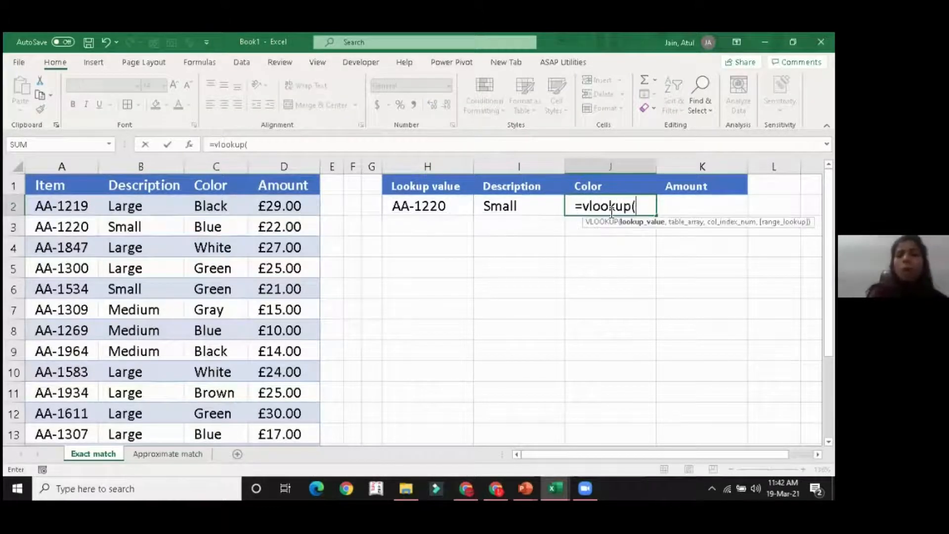
pyautogui.click(435, 203)
pyautogui.write(',')
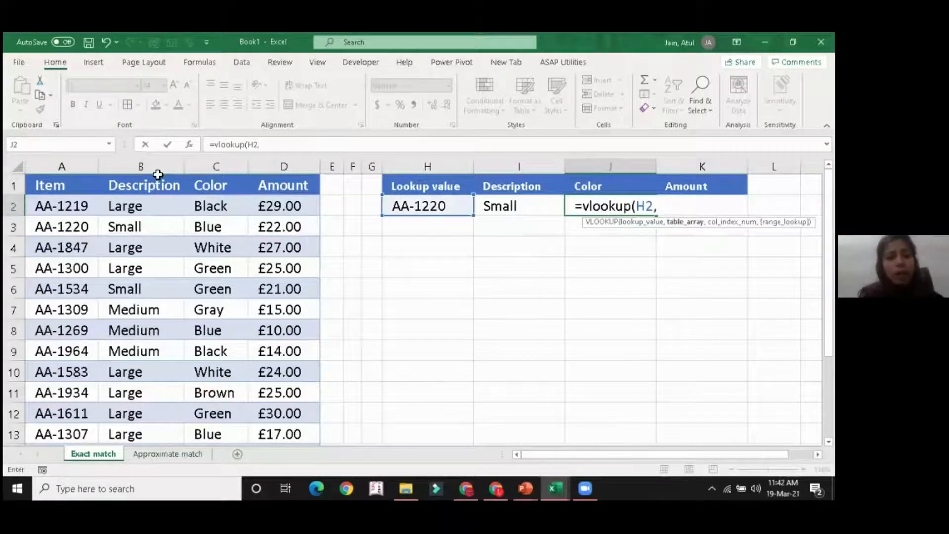
pyautogui.moveTo(57, 186); pyautogui.dragTo(307, 391)
pyautogui.write(',')
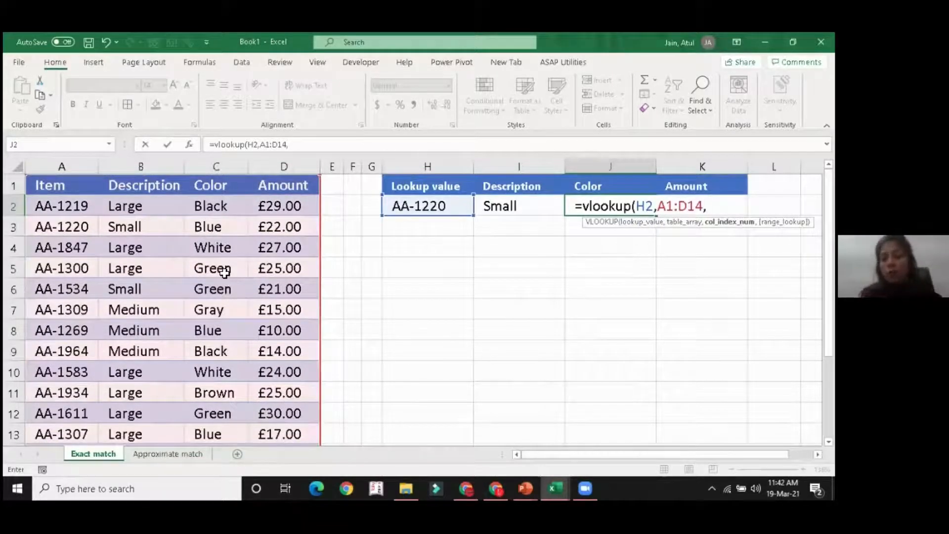
pyautogui.write('3,0')
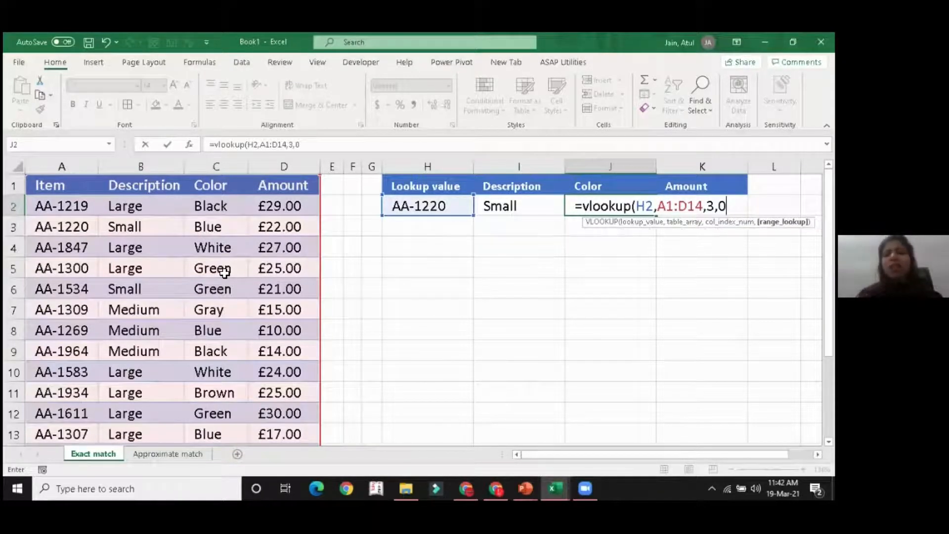
pyautogui.press('Escape')
# - Clear the VLOOKUP formula from the Description cell I2
pyautogui.click(522, 213)
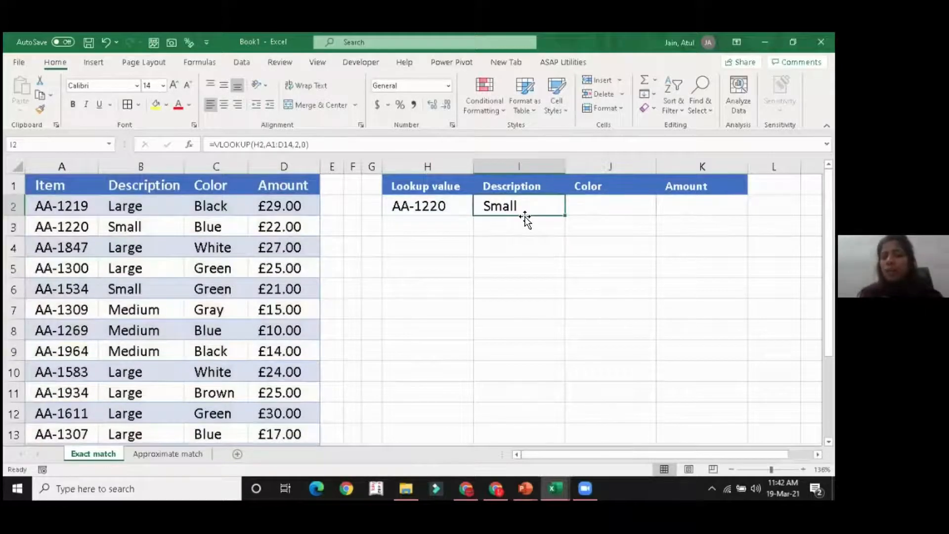
pyautogui.press('Delete')
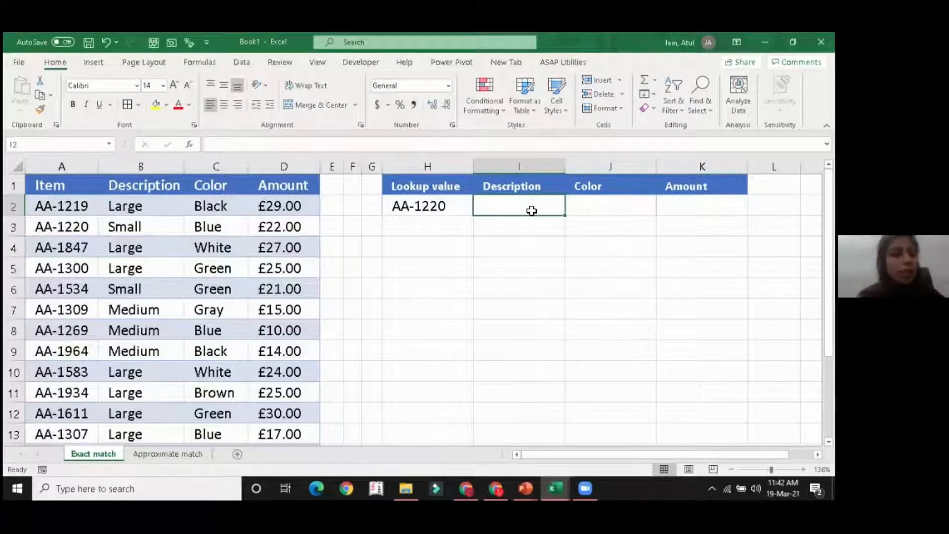
# - Begin one VLOOKUP formula across I2:K2 with H2 as the lookup value and A1:D14 as the table array
pyautogui.moveTo(538, 206); pyautogui.dragTo(659, 206)
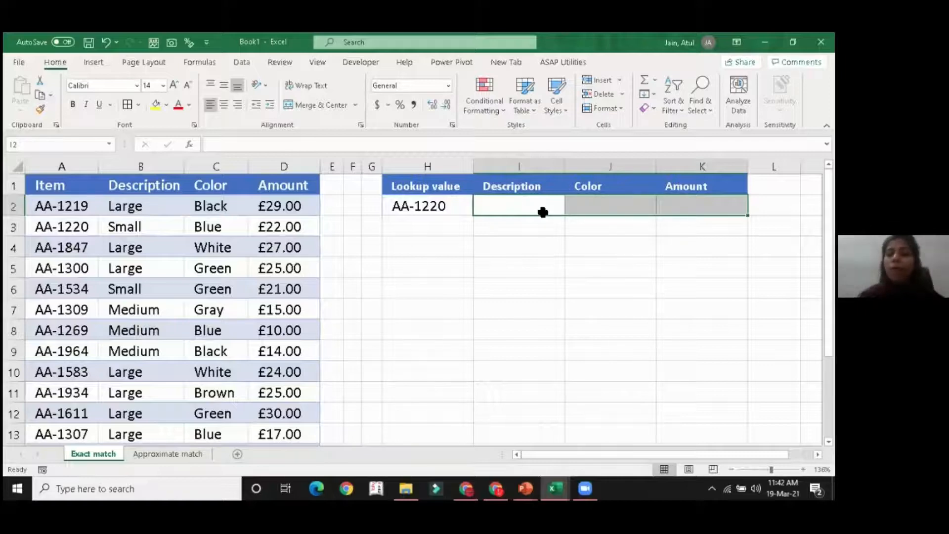
pyautogui.write('=vlookup')
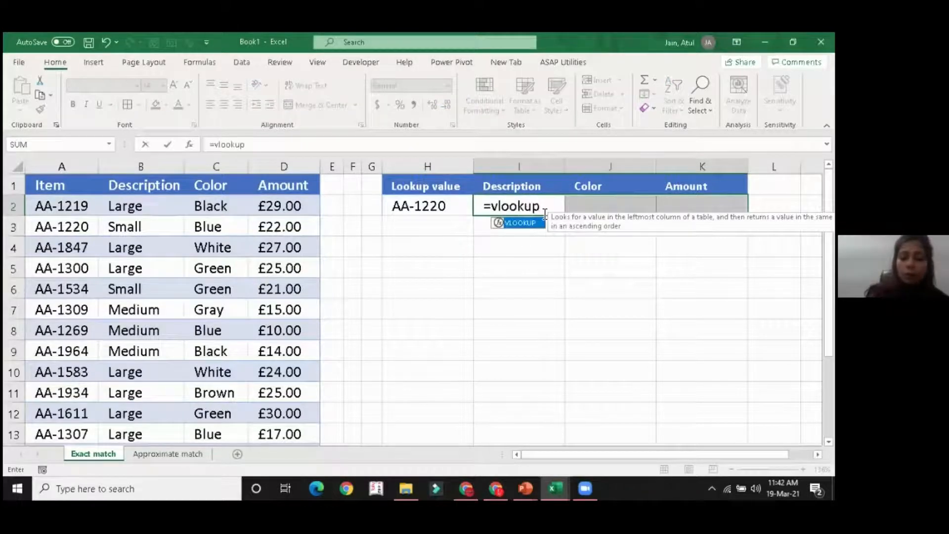
pyautogui.write('(')
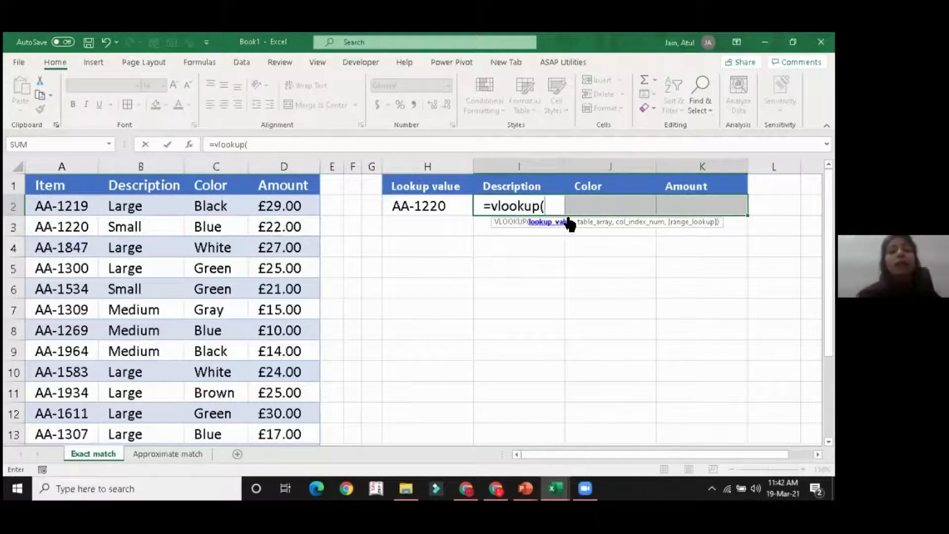
pyautogui.click(412, 204)
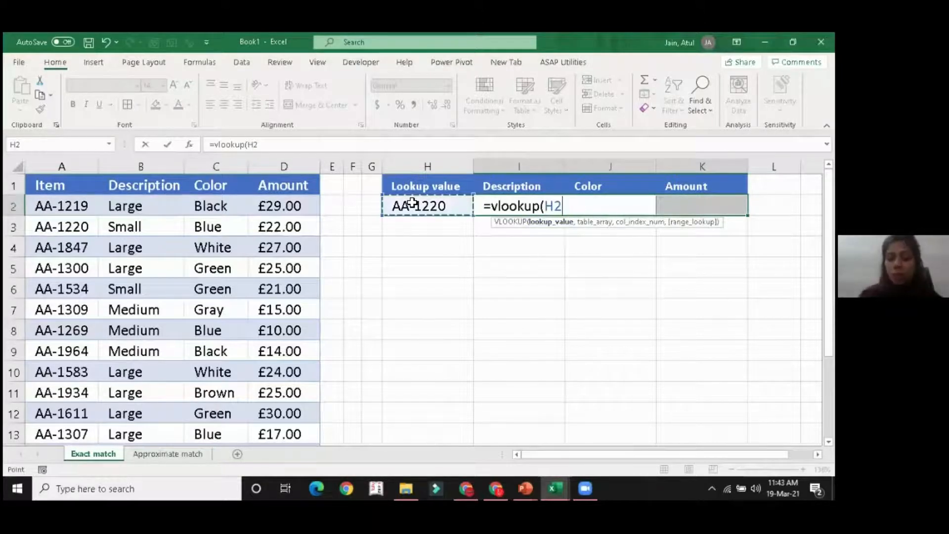
pyautogui.write(',')
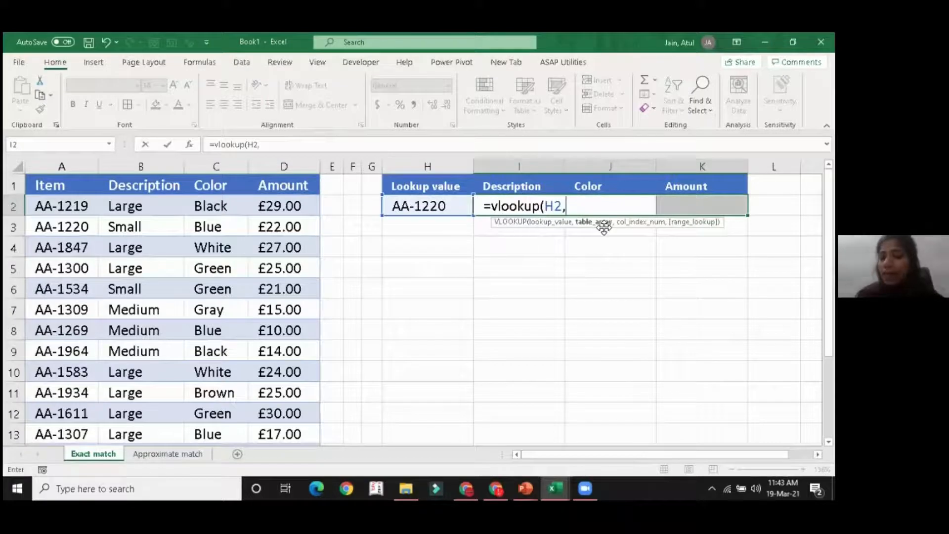
pyautogui.moveTo(30, 193); pyautogui.dragTo(306, 384)
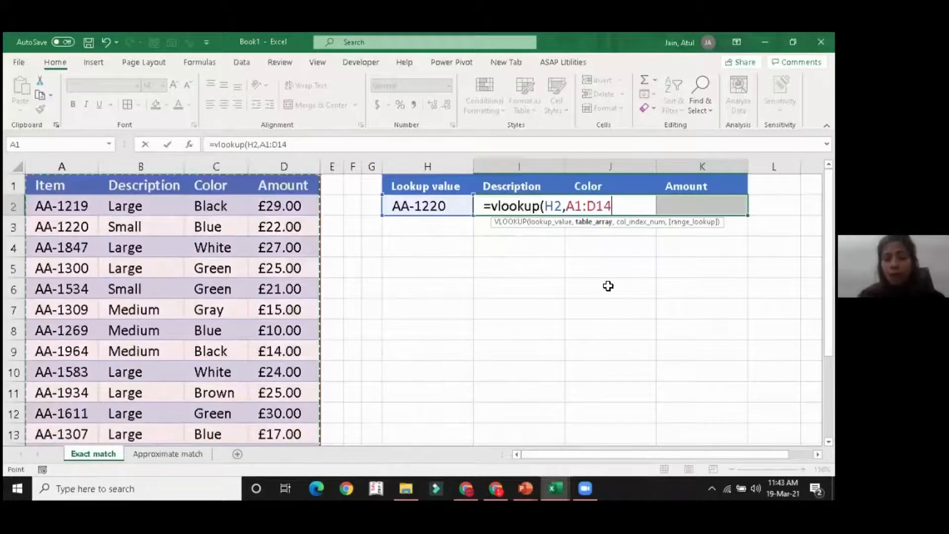
pyautogui.write(',')
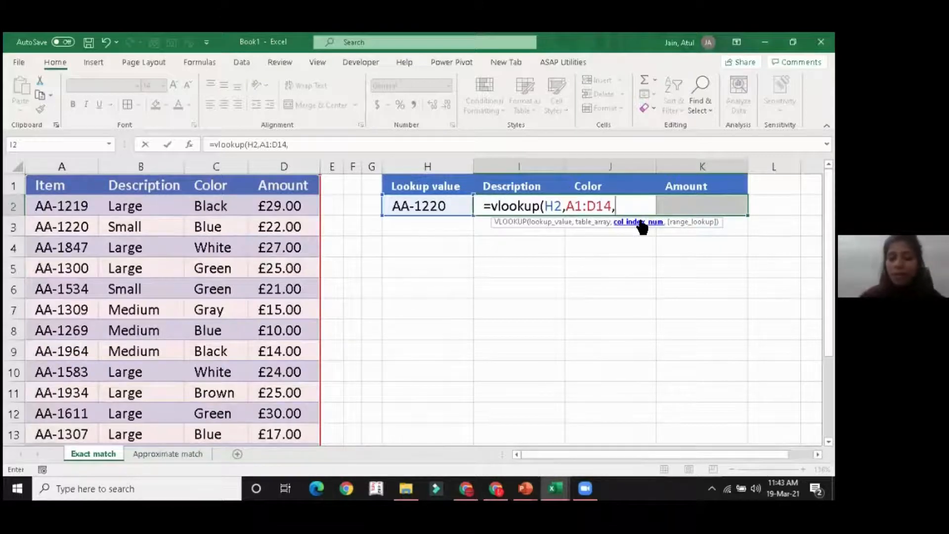
# - Supply the array constant {2,3,4} as the column index of the VLOOKUP formula across I2:K2
pyautogui.write('{2')
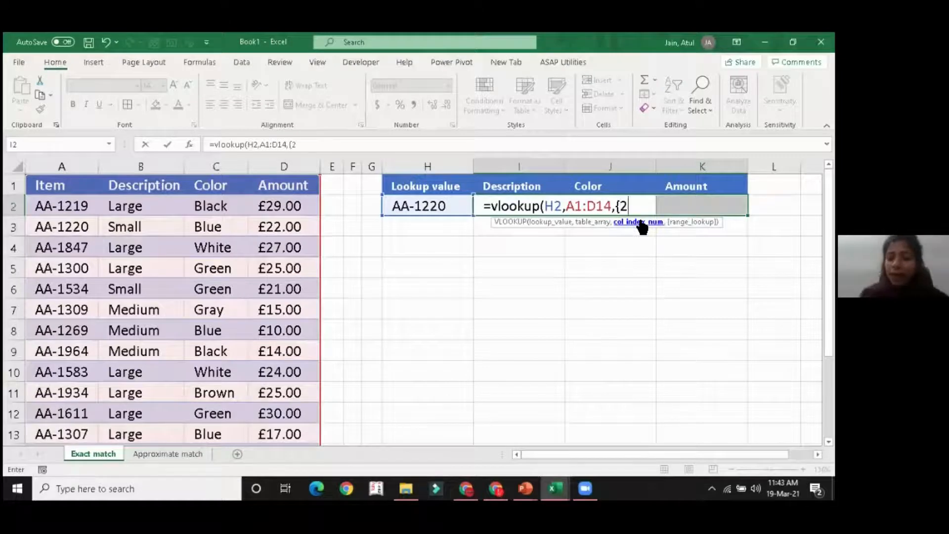
pyautogui.write(',3,4')
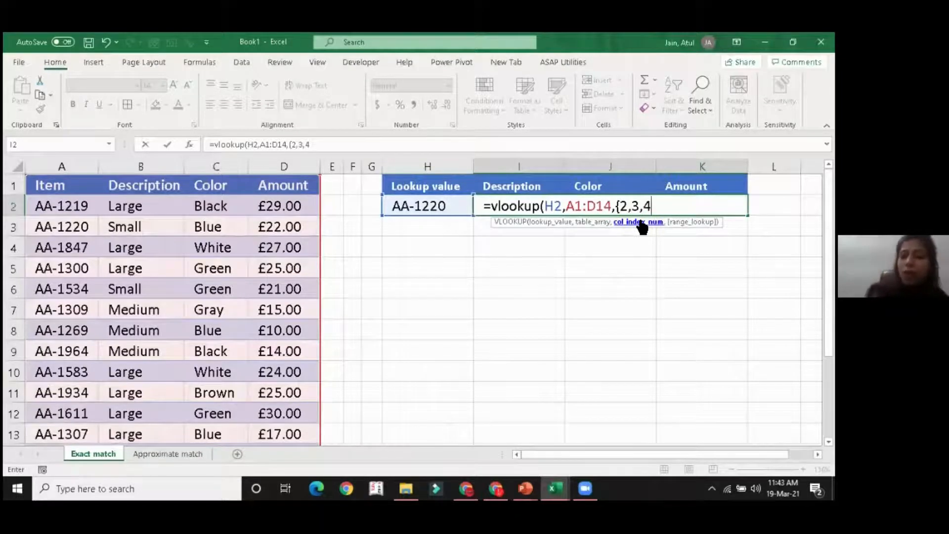
pyautogui.write('}')
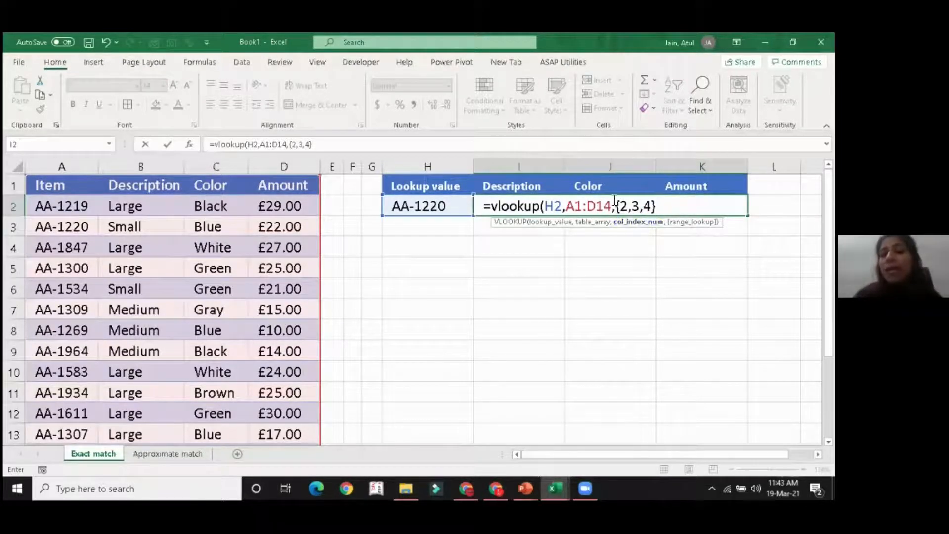
pyautogui.moveTo(617, 206); pyautogui.dragTo(664, 207)
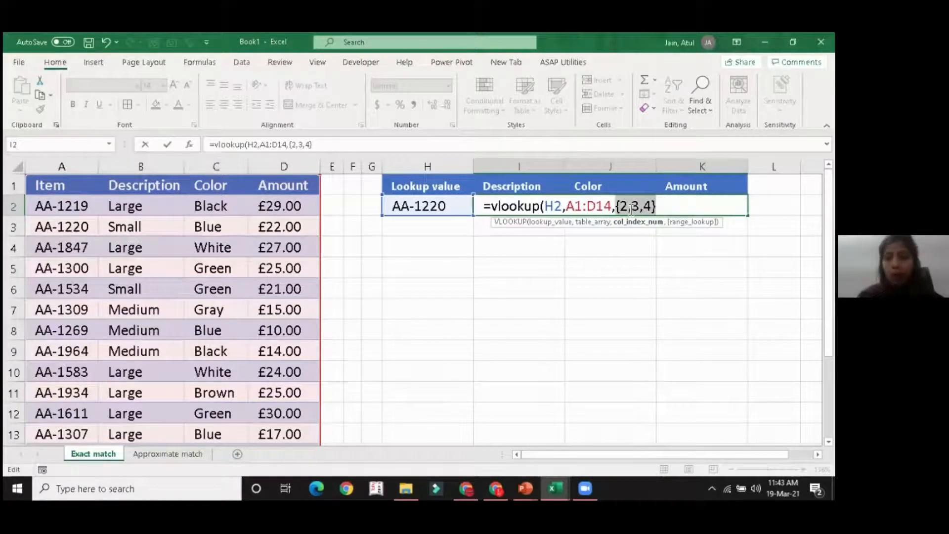
pyautogui.moveTo(629, 210); pyautogui.dragTo(617, 211)
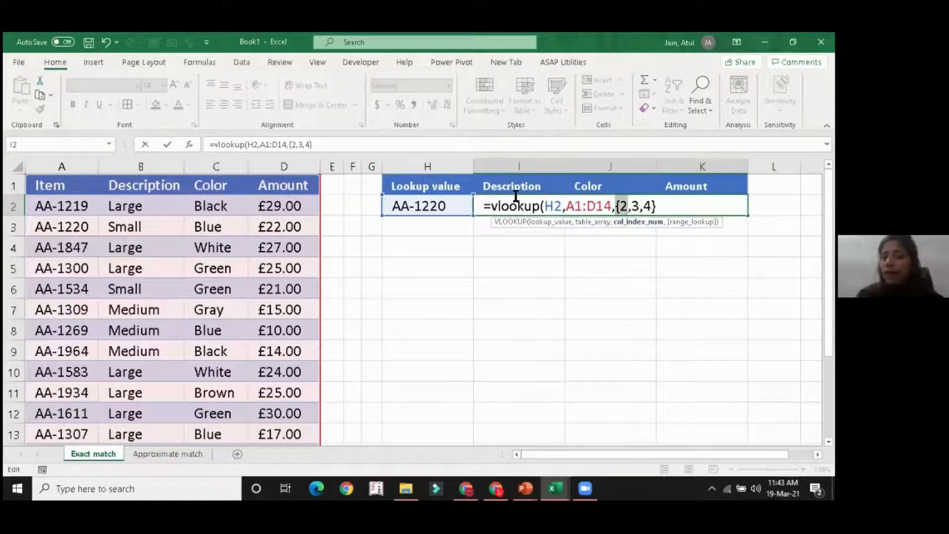
pyautogui.doubleClick(637, 206)
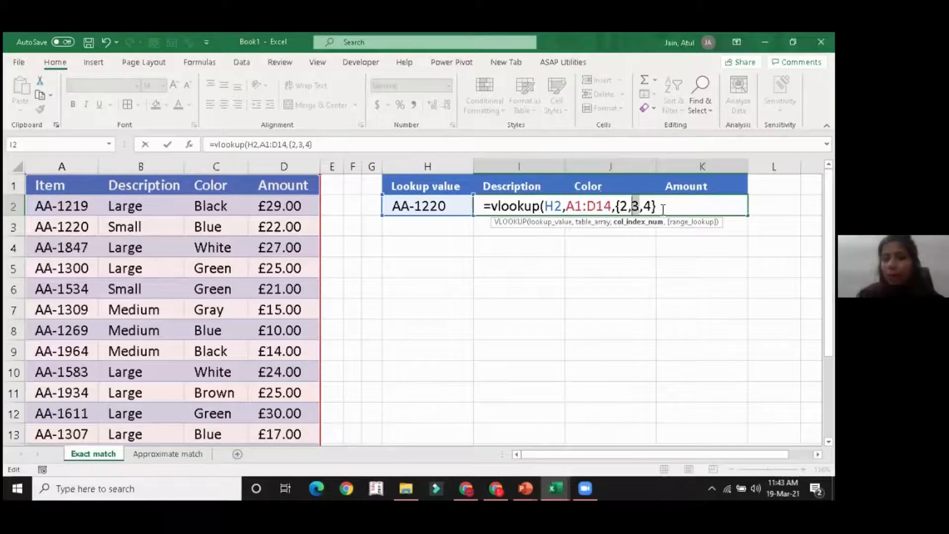
pyautogui.doubleClick(647, 205)
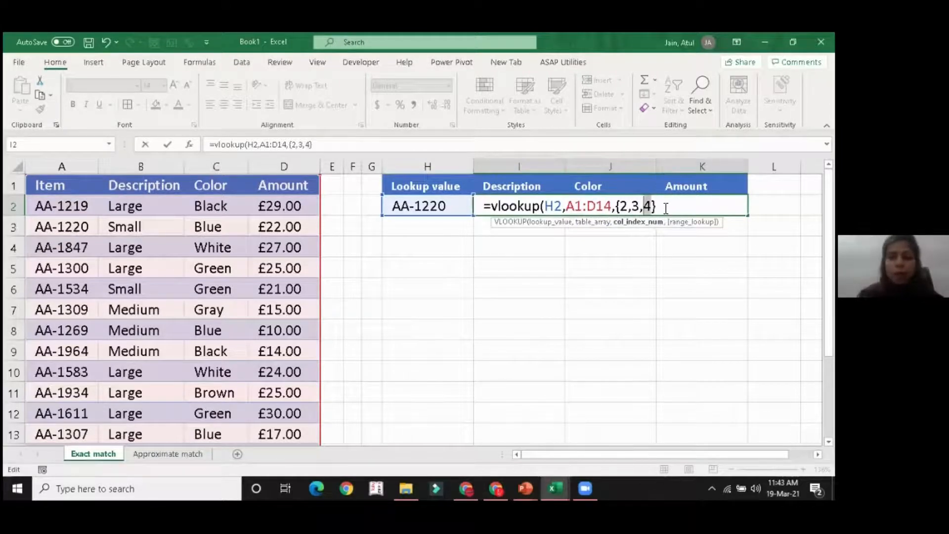
# - Finish the VLOOKUP with range lookup 0 and enter it as an array formula across I2:K2
pyautogui.click(666, 208)
pyautogui.write(',')
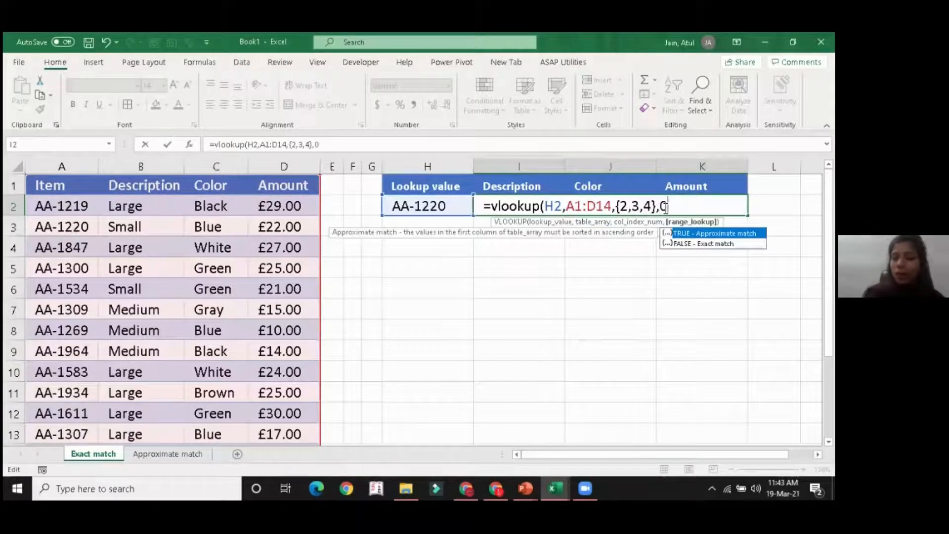
pyautogui.write('0)')
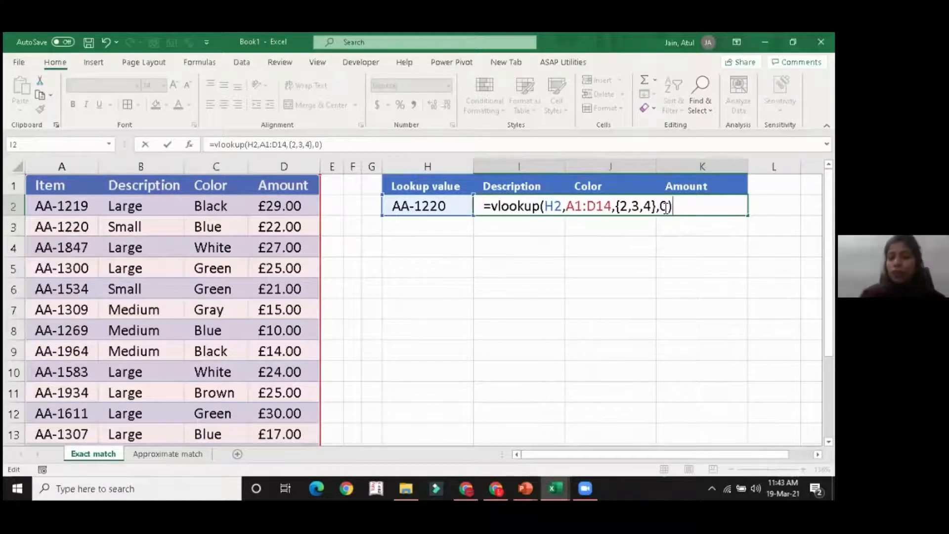
pyautogui.hotkey('ctrl', 'shift', 'Return')
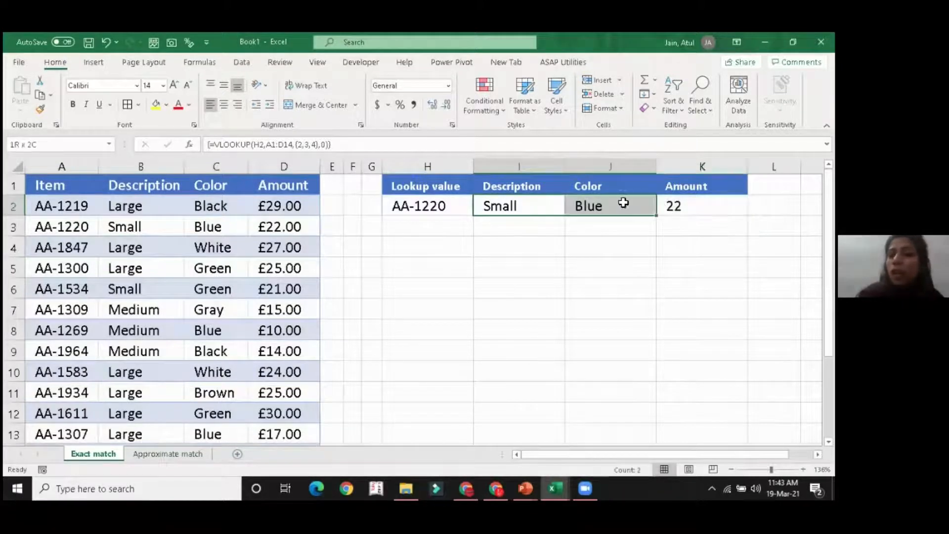
pyautogui.click(539, 213)
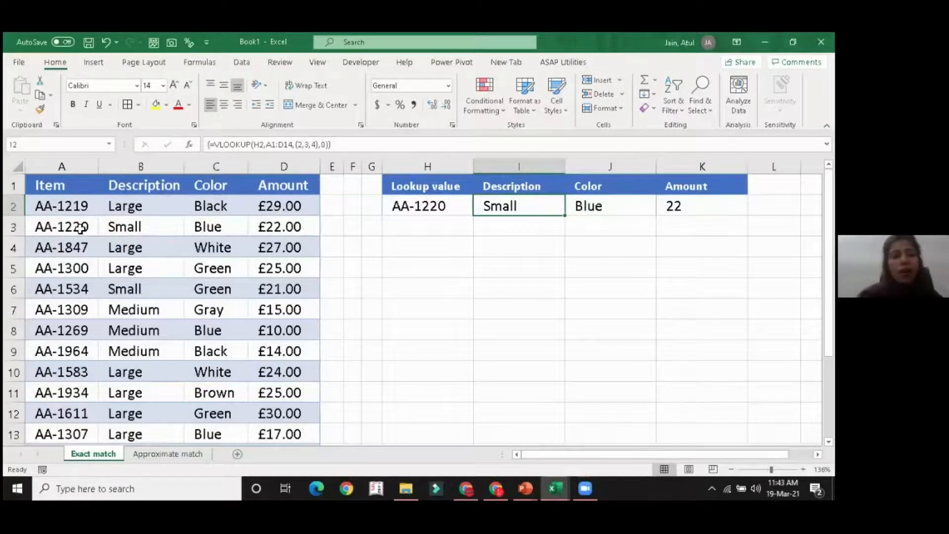
# - Copy item AA-1847 from A4 into H3 as a second lookup value
pyautogui.click(71, 254)
pyautogui.hotkey('ctrl', 'c')
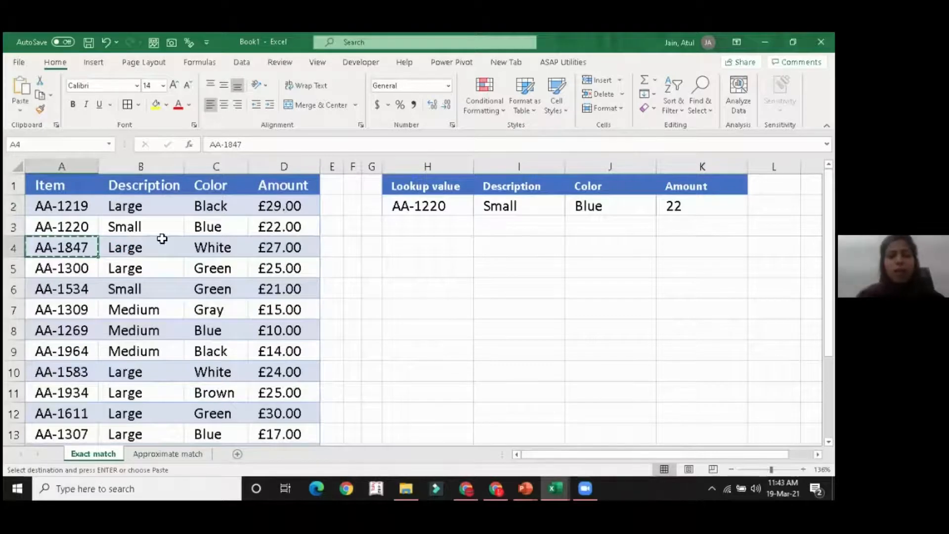
pyautogui.click(435, 225)
pyautogui.hotkey('ctrl', 'v')
# - Make the table array absolute as $A$1:$D$14 in the VLOOKUP formula in I2:K2 and re-enter it as an array formula
pyautogui.moveTo(502, 206); pyautogui.dragTo(674, 206)
pyautogui.press('F2')
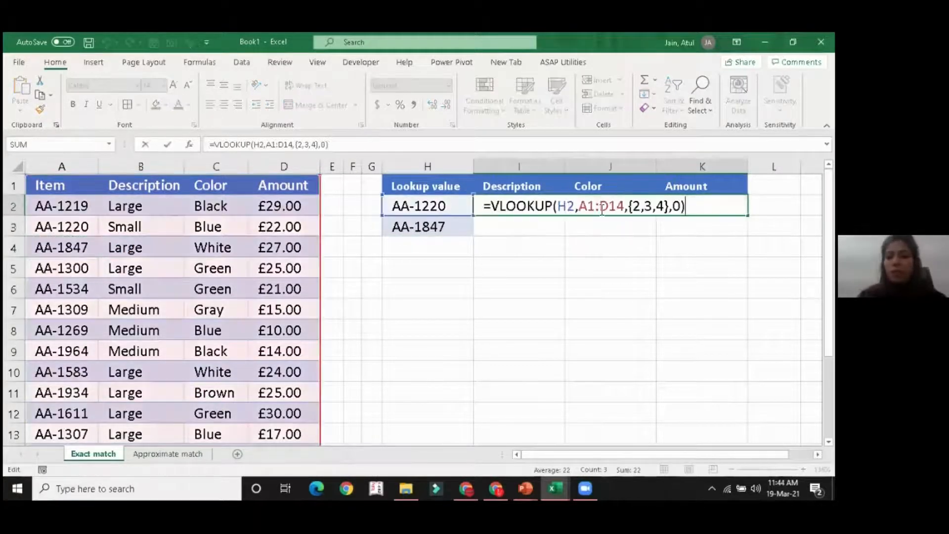
pyautogui.moveTo(580, 206); pyautogui.dragTo(624, 206)
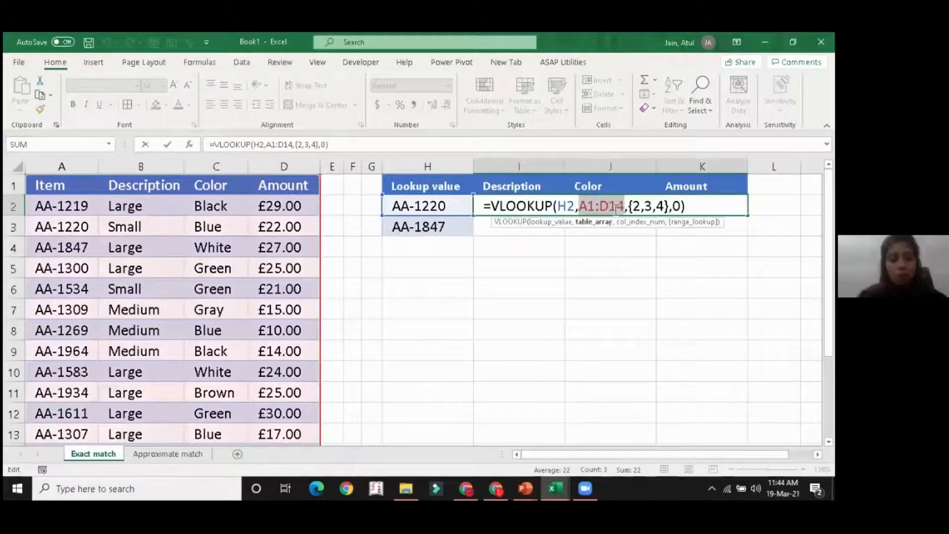
pyautogui.press('F4')
pyautogui.press('Return')
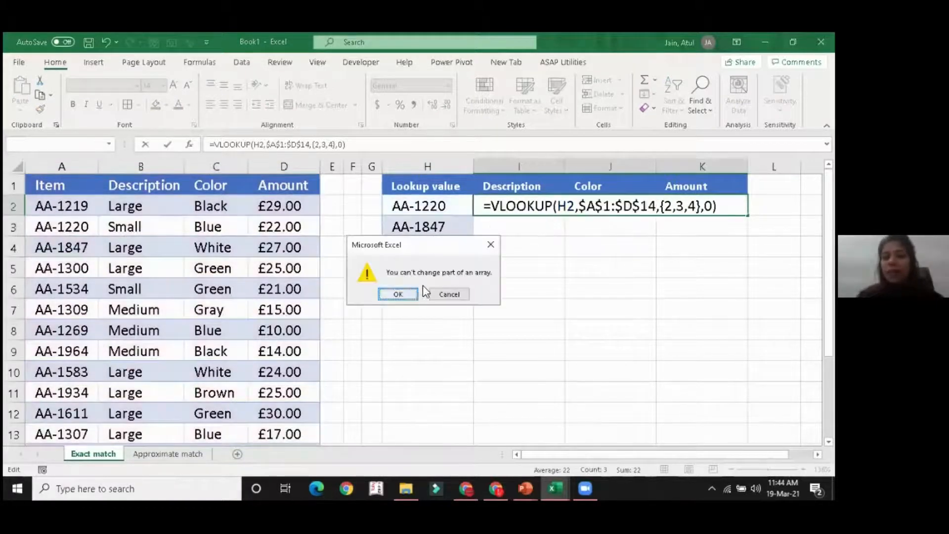
pyautogui.click(411, 295)
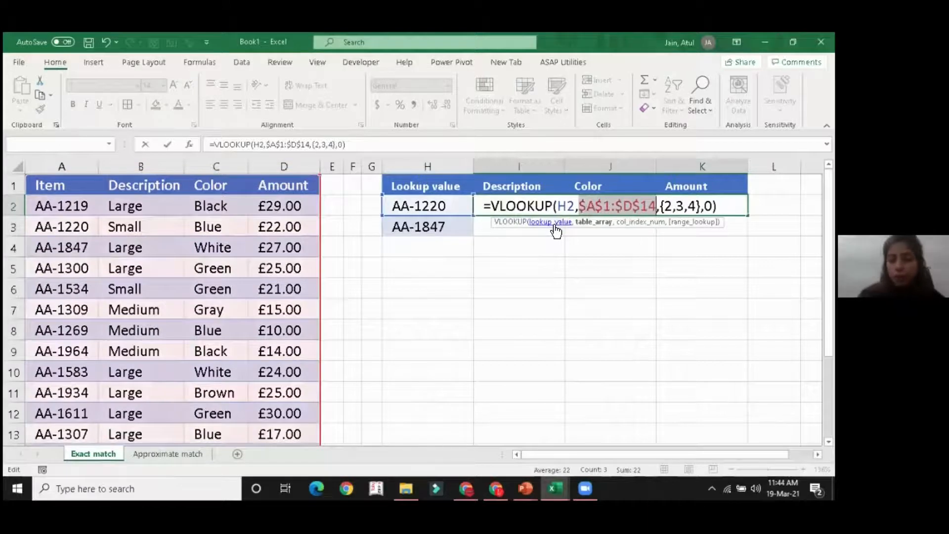
pyautogui.hotkey('ctrl', 'shift', 'Return')
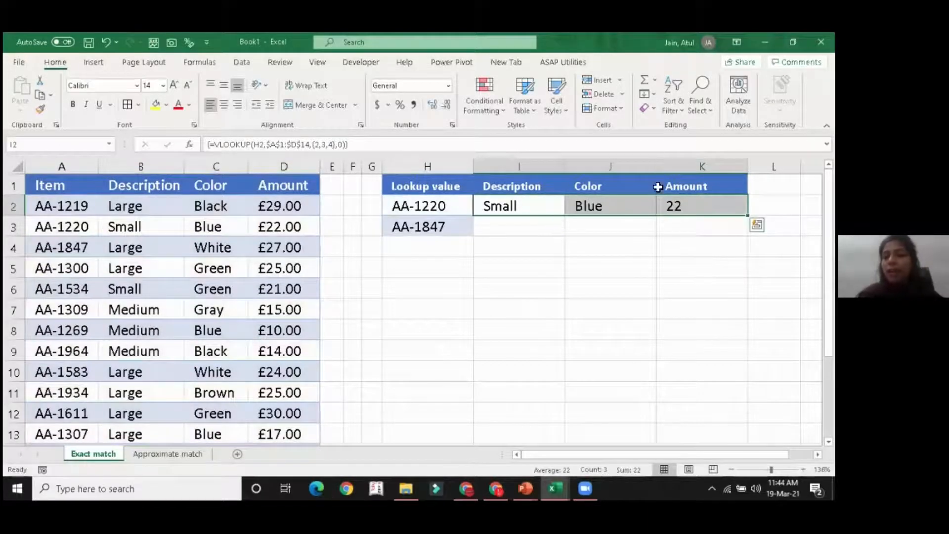
# - Fill the VLOOKUP array formula from I2:K2 down to I3:K3
pyautogui.click(510, 211)
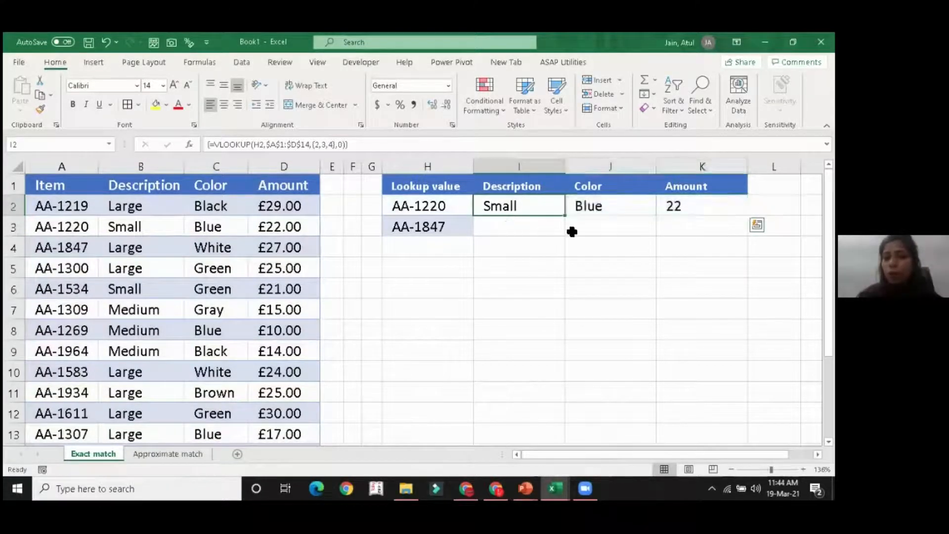
pyautogui.moveTo(573, 231); pyautogui.dragTo(675, 239)
pyautogui.hotkey('ctrl', 'd')
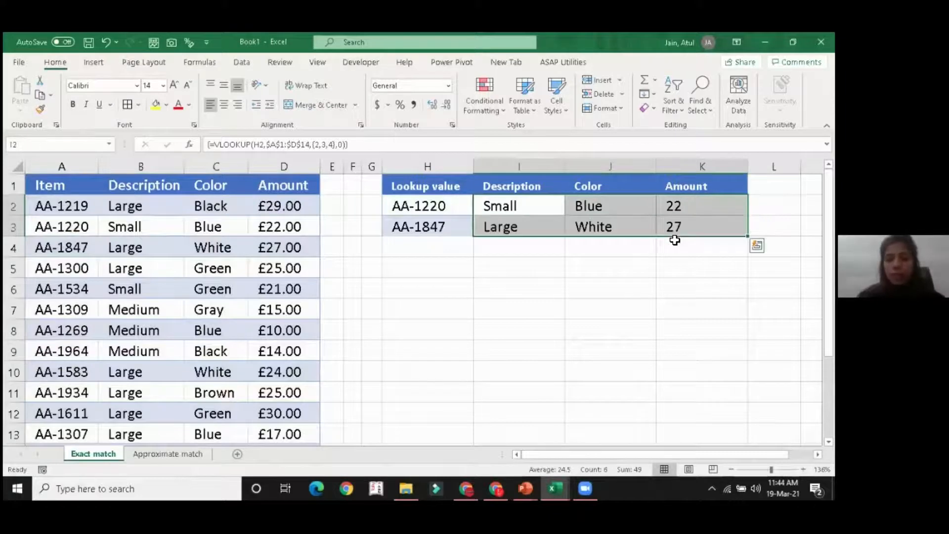
pyautogui.click(506, 226)
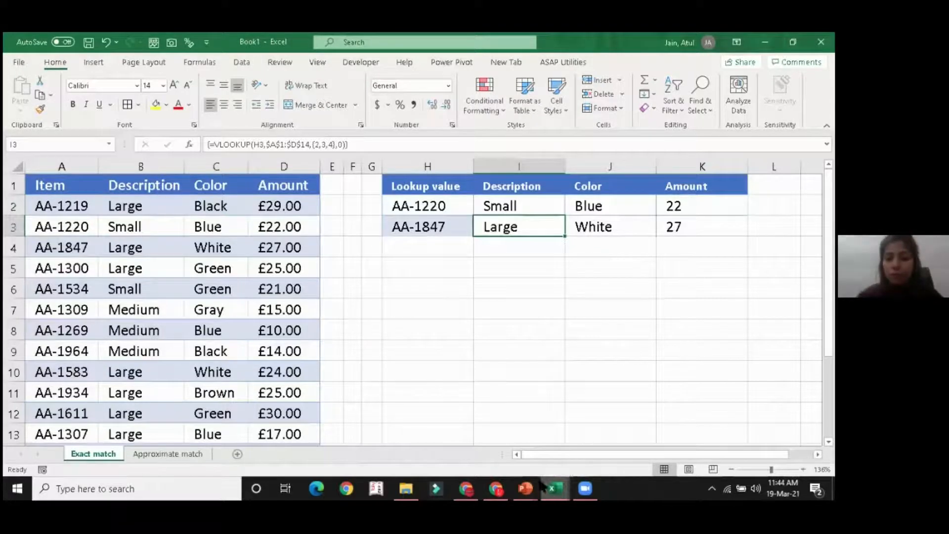
# - Switch to the PowerPoint presentation and start the slide show from the Syntax of VLOOKUP slide
pyautogui.moveTo(527, 487)
pyautogui.click(457, 420)
pyautogui.scroll(-3, 473, 343)
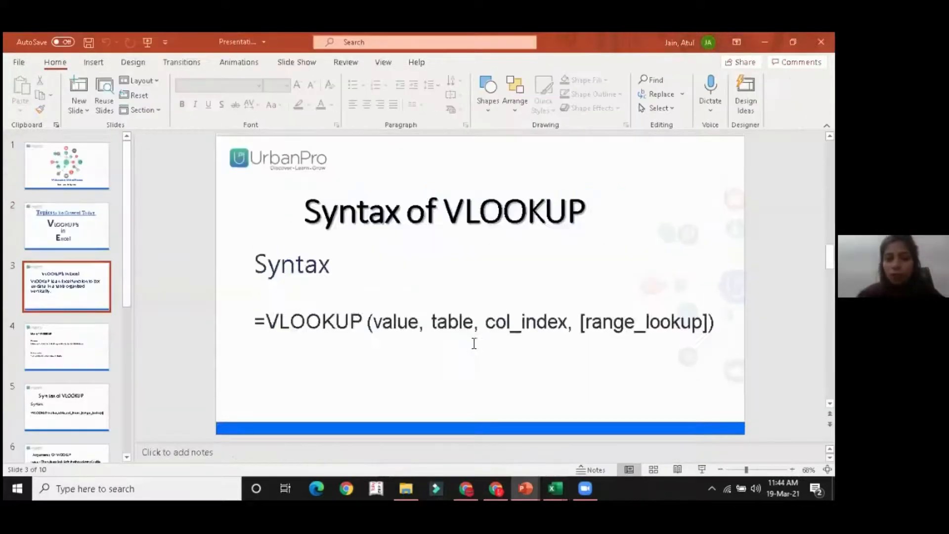
pyautogui.scroll(-1, 97, 397)
pyautogui.scroll(-2, 92, 394)
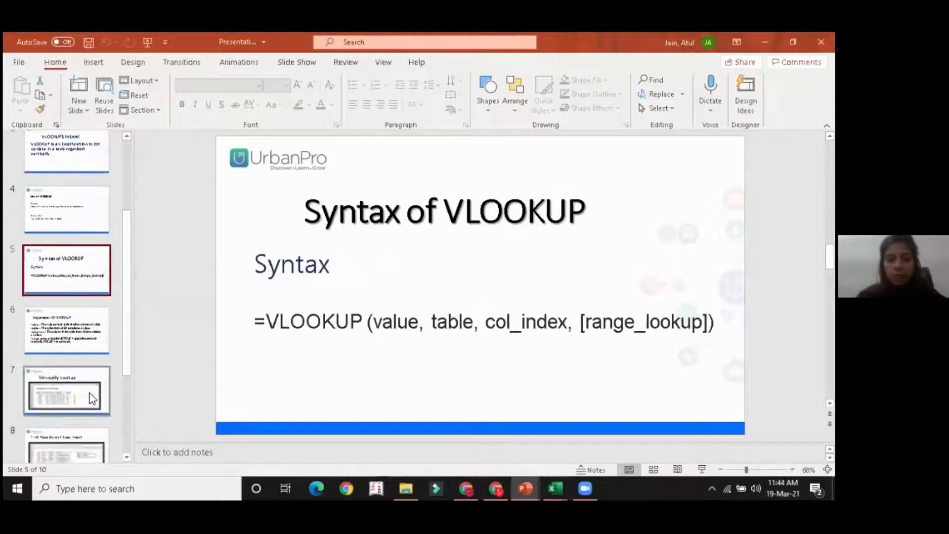
pyautogui.click(371, 321)
pyautogui.press('Down')
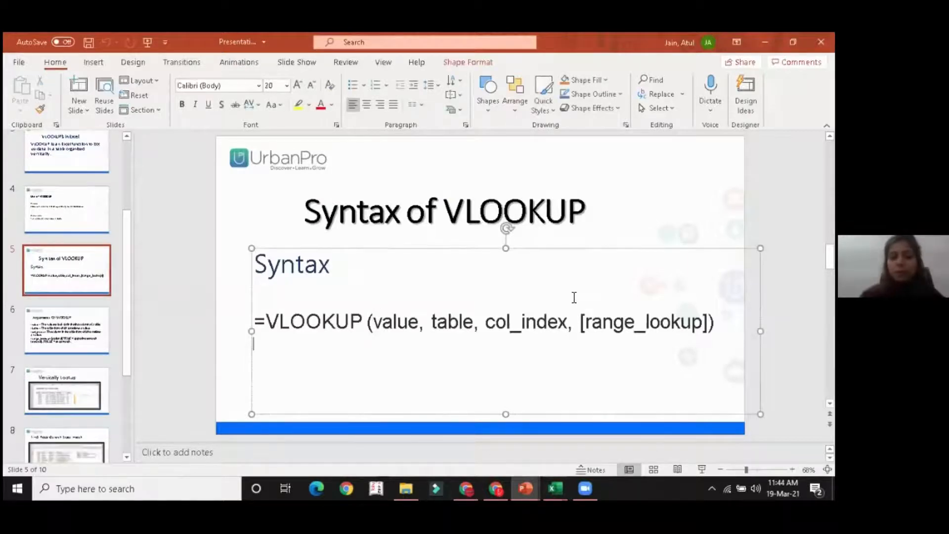
pyautogui.click(701, 469)
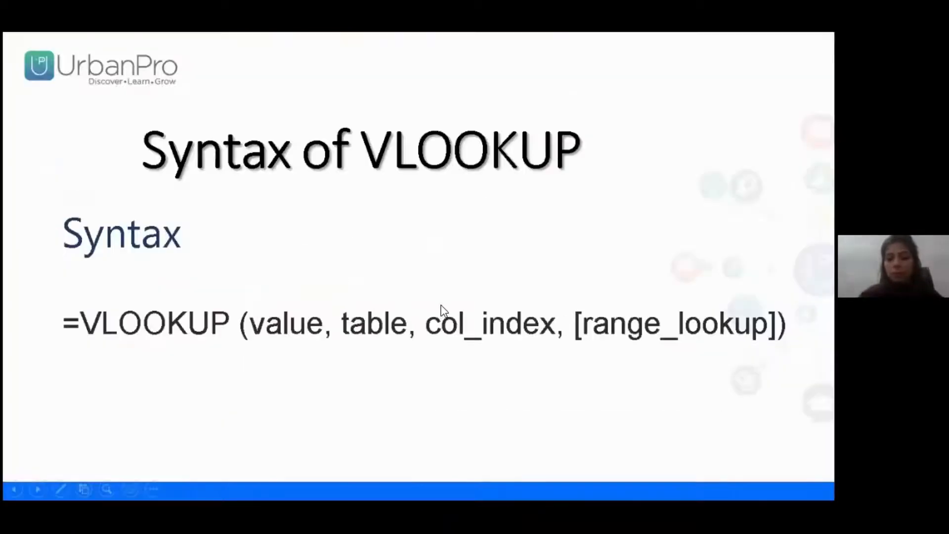
# - Page through the remaining VLOOKUP slides, including the approximate match slide, up to THANK YOU! and end the slide show
pyautogui.click(441, 305)
pyautogui.click(441, 306)
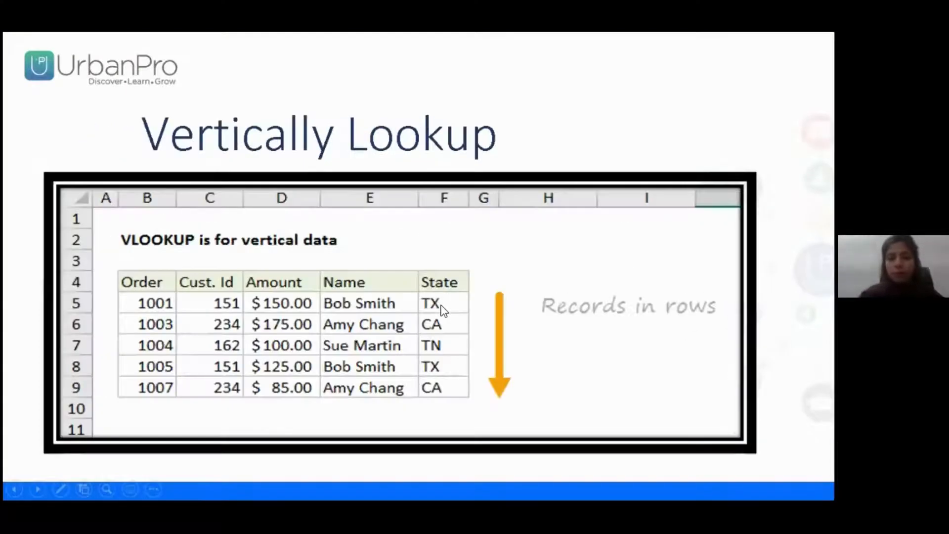
pyautogui.click(442, 305)
pyautogui.press('Right')
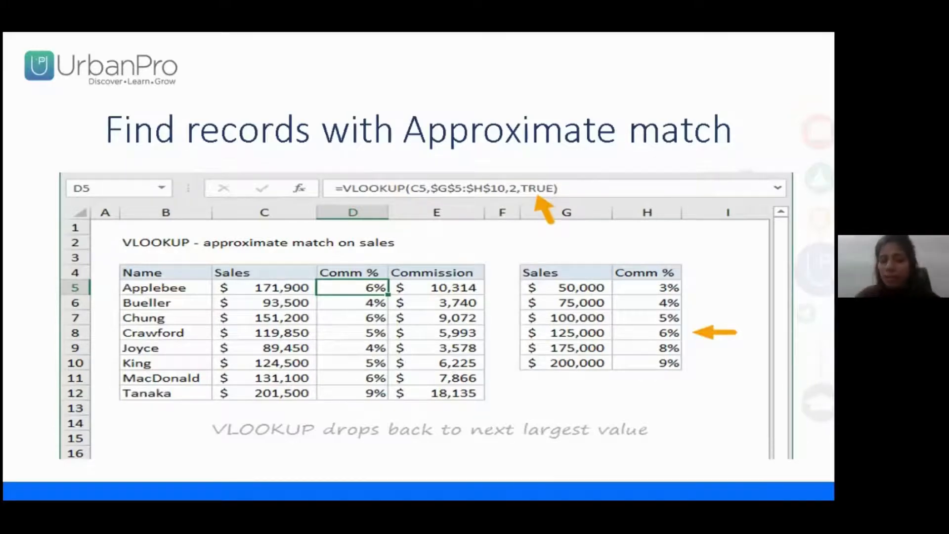
pyautogui.press('Right')
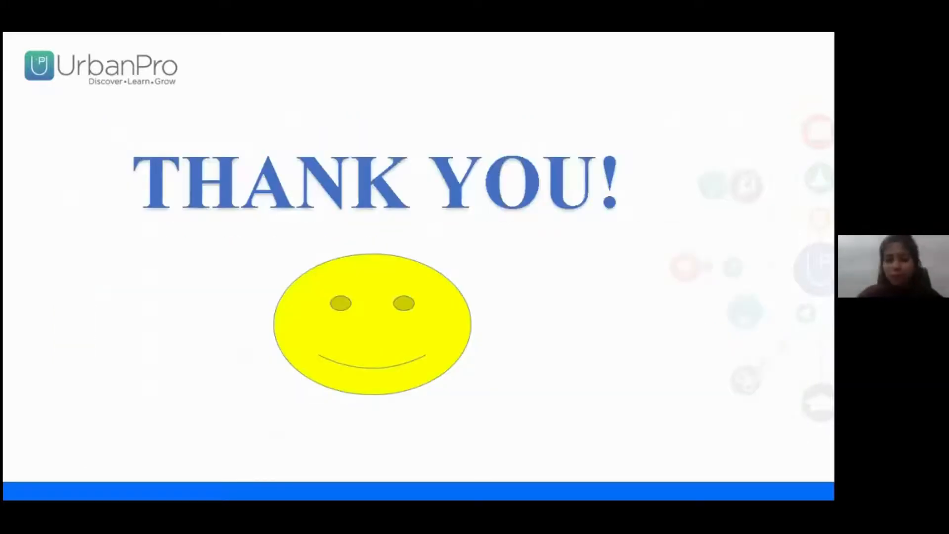
pyautogui.press('Escape')
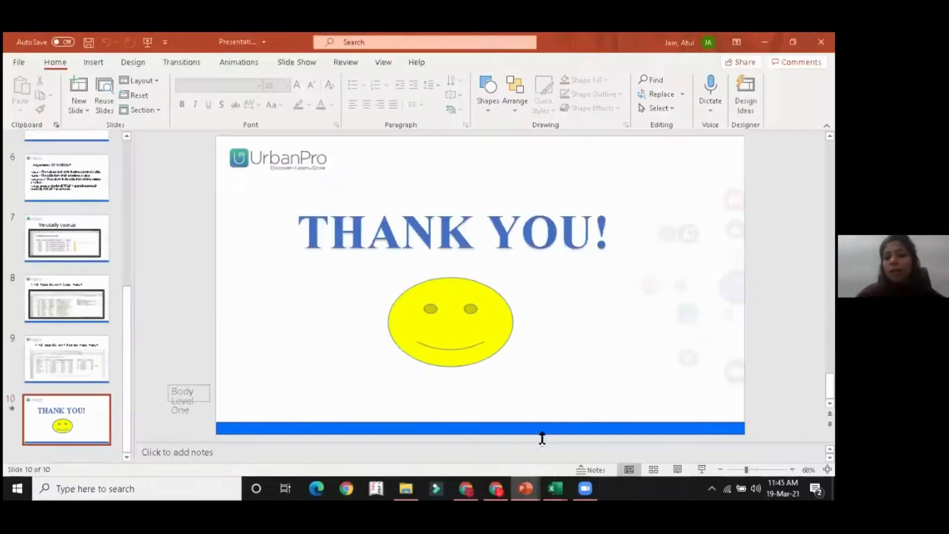
# - Switch to the VLOOKUP-function full workbook in Excel and examine the Weight and Amount lookup table on the Approximate match sheet
pyautogui.moveTo(555, 487)
pyautogui.click(539, 440)
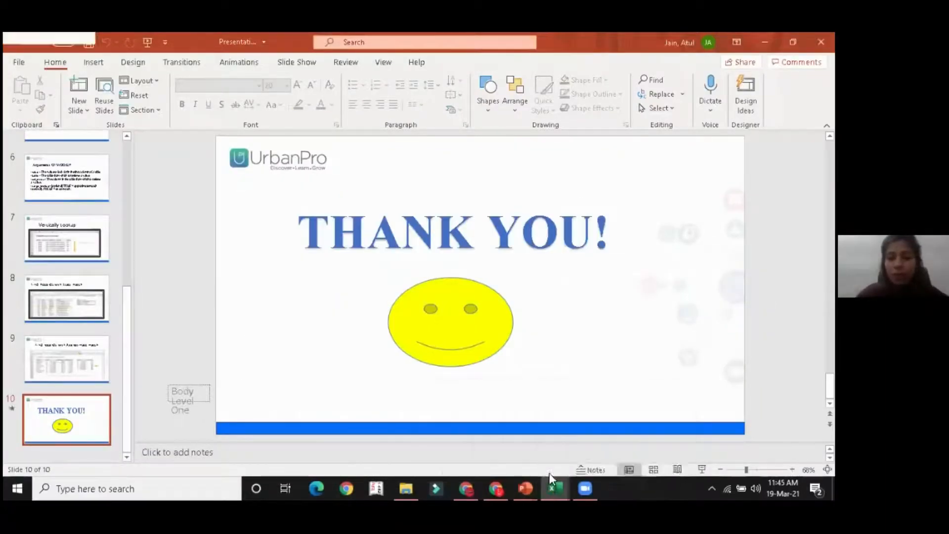
pyautogui.click(487, 291)
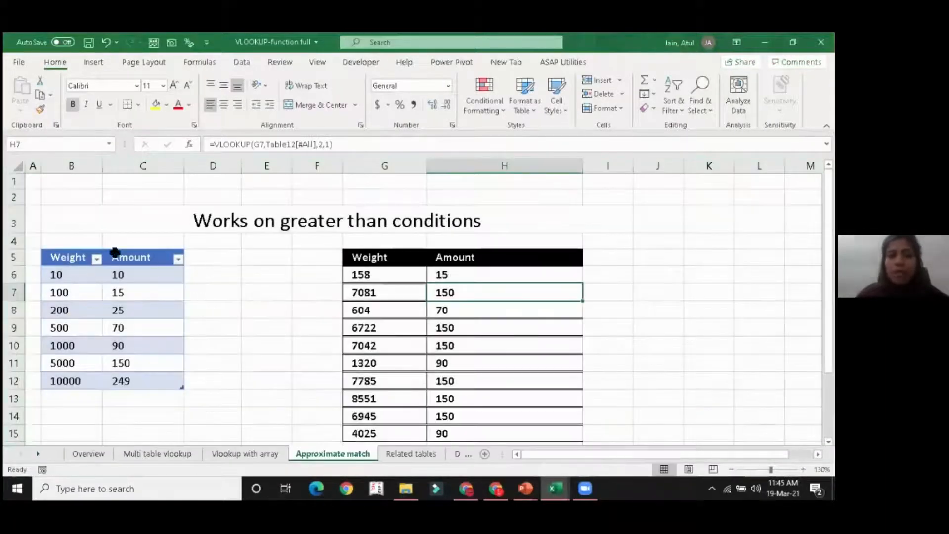
pyautogui.click(184, 228)
pyautogui.moveTo(75, 259); pyautogui.dragTo(159, 384)
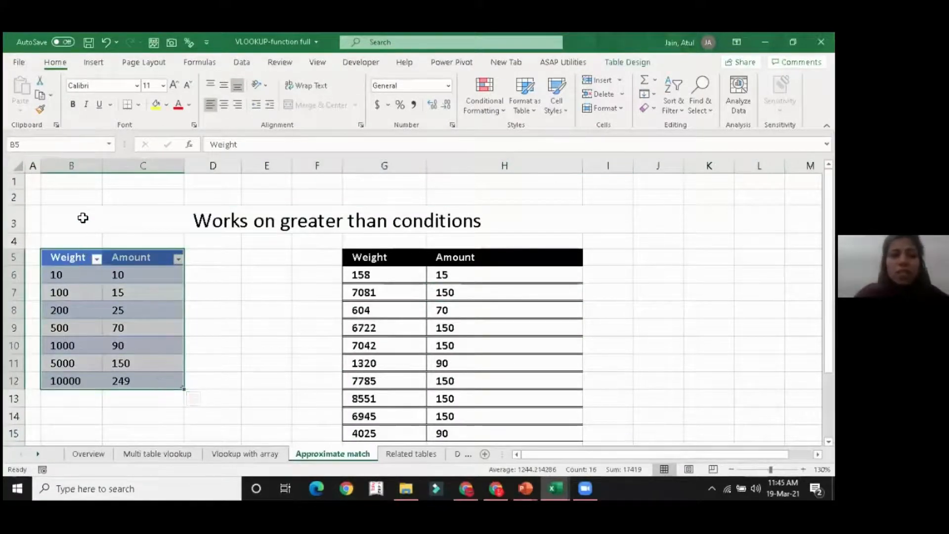
pyautogui.click(83, 163)
pyautogui.click(78, 257)
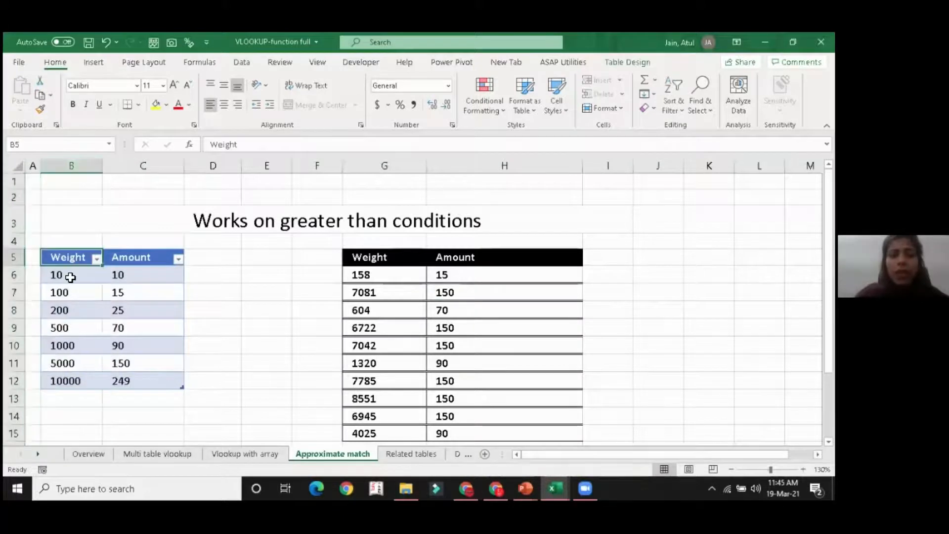
pyautogui.click(71, 280)
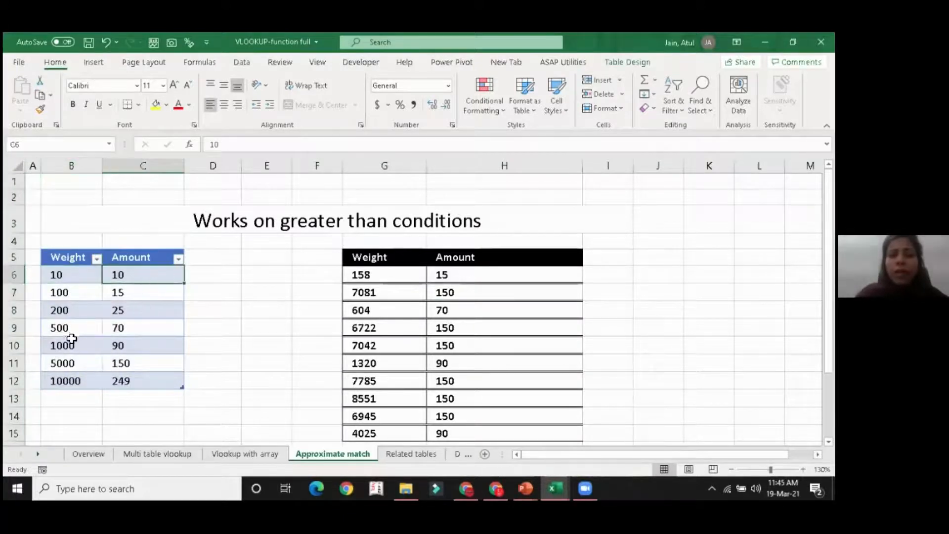
pyautogui.click(76, 296)
pyautogui.click(149, 287)
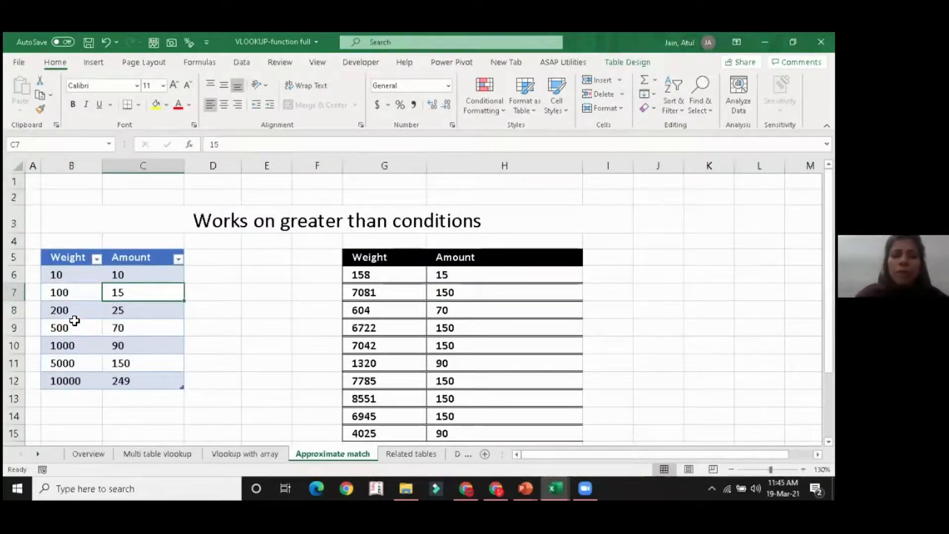
pyautogui.moveTo(74, 317); pyautogui.dragTo(149, 380)
pyautogui.click(150, 379)
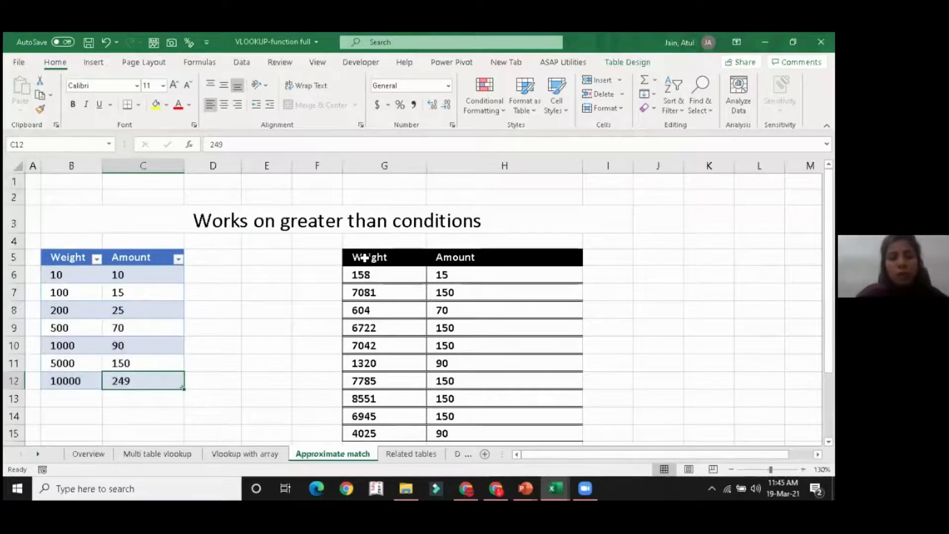
# - Clear the existing VLOOKUP results from the Amount cells H6:H15 beside the list of weights
pyautogui.moveTo(364, 257); pyautogui.dragTo(399, 375)
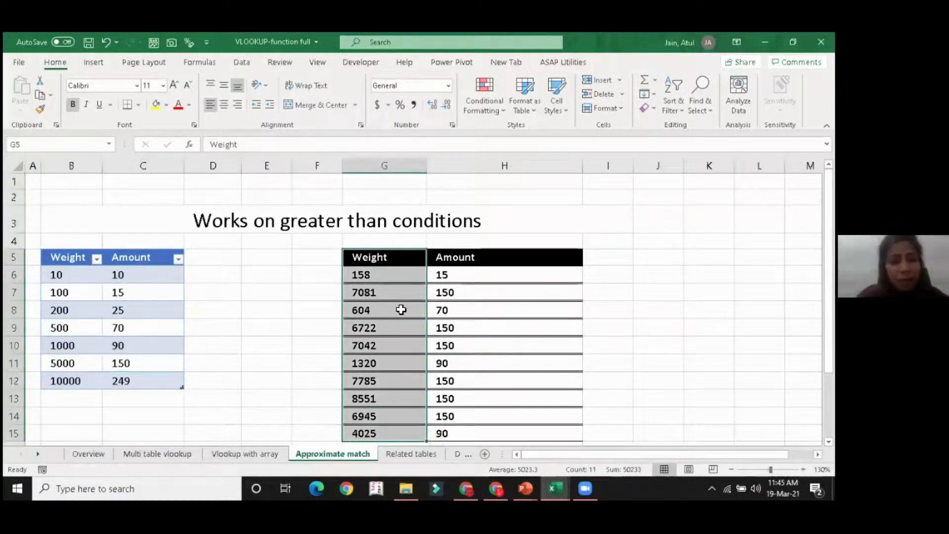
pyautogui.click(401, 398)
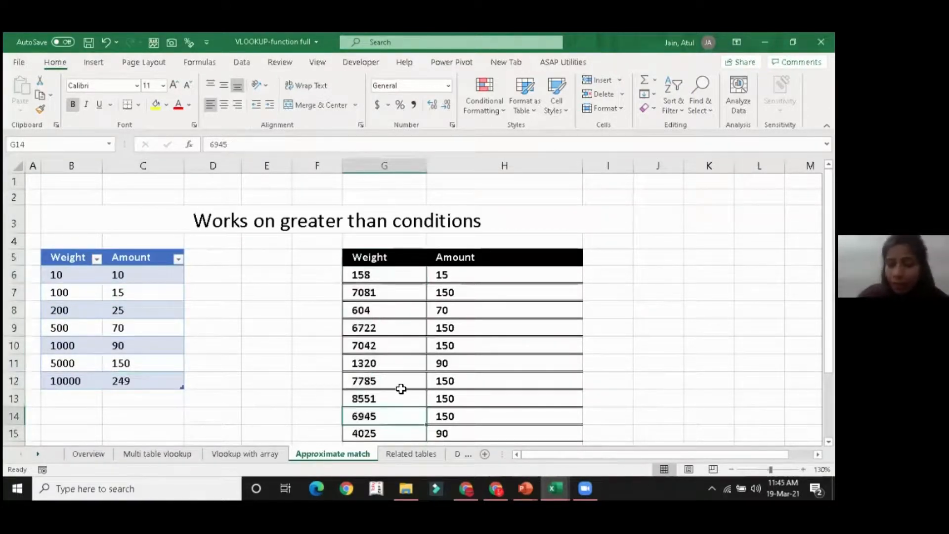
pyautogui.click(452, 276)
pyautogui.moveTo(452, 275); pyautogui.dragTo(453, 433)
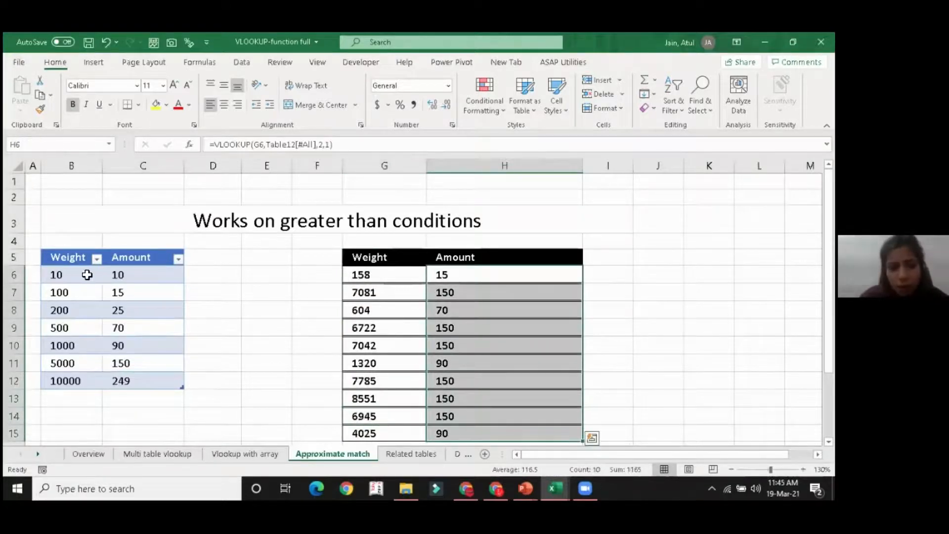
pyautogui.click(134, 275)
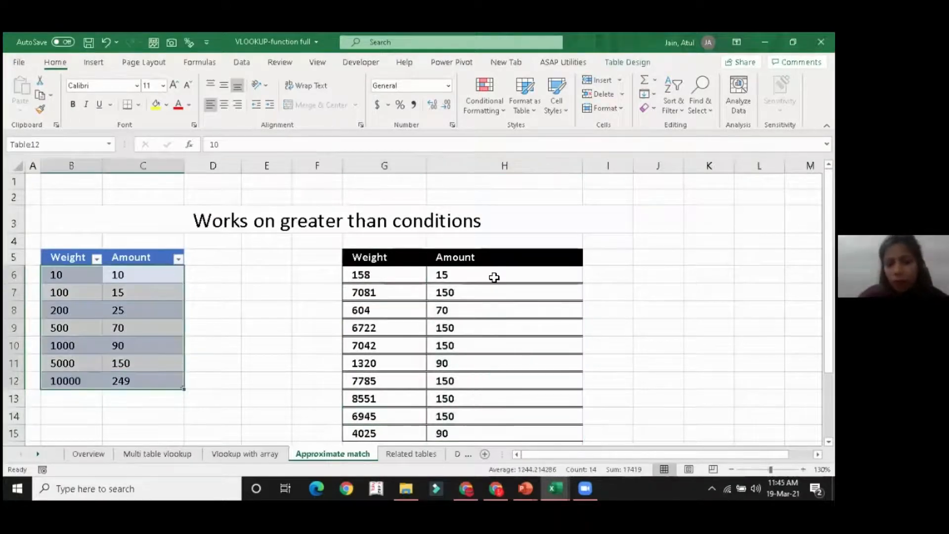
pyautogui.moveTo(494, 275); pyautogui.dragTo(465, 431)
pyautogui.press('Delete')
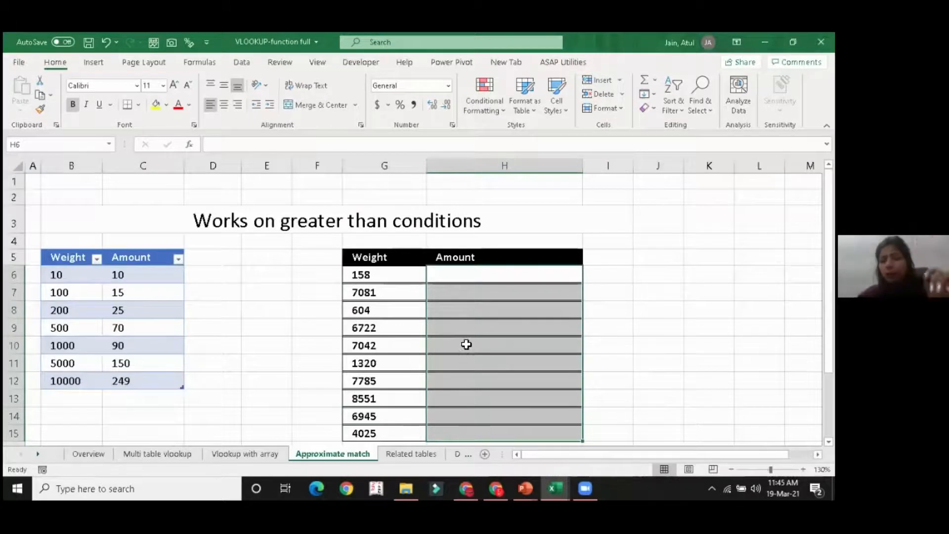
pyautogui.click(468, 278)
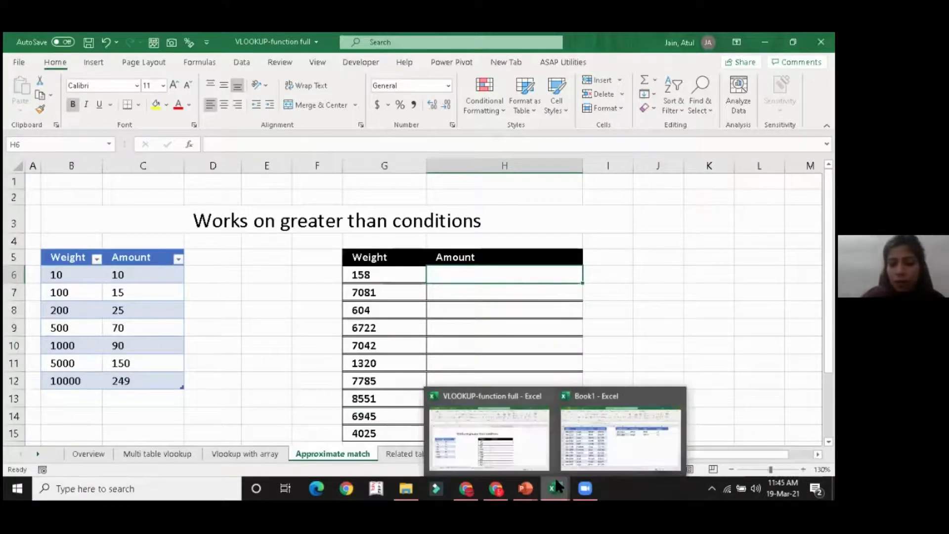
# - Switch to the Book1 workbook and go to cell H6 on its Approximate match sheet
pyautogui.click(461, 433)
pyautogui.click(197, 453)
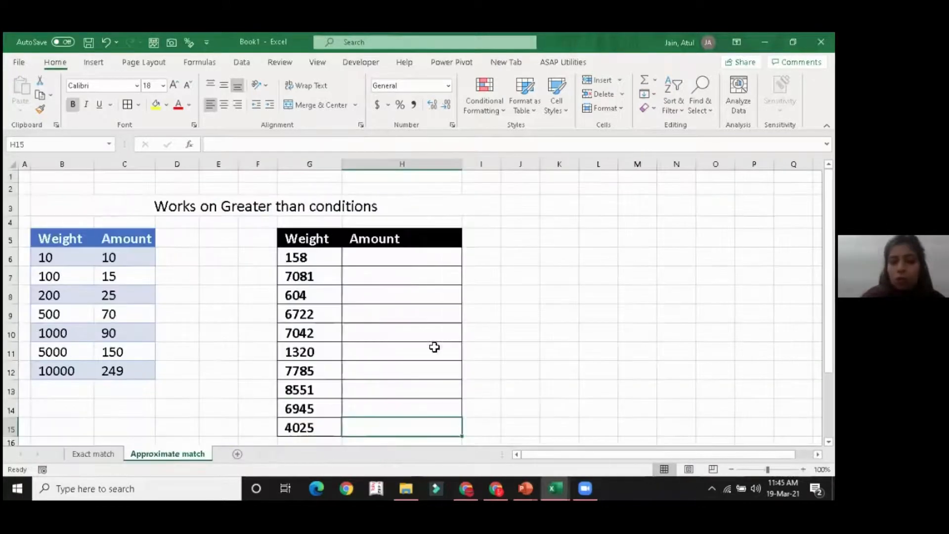
pyautogui.click(413, 259)
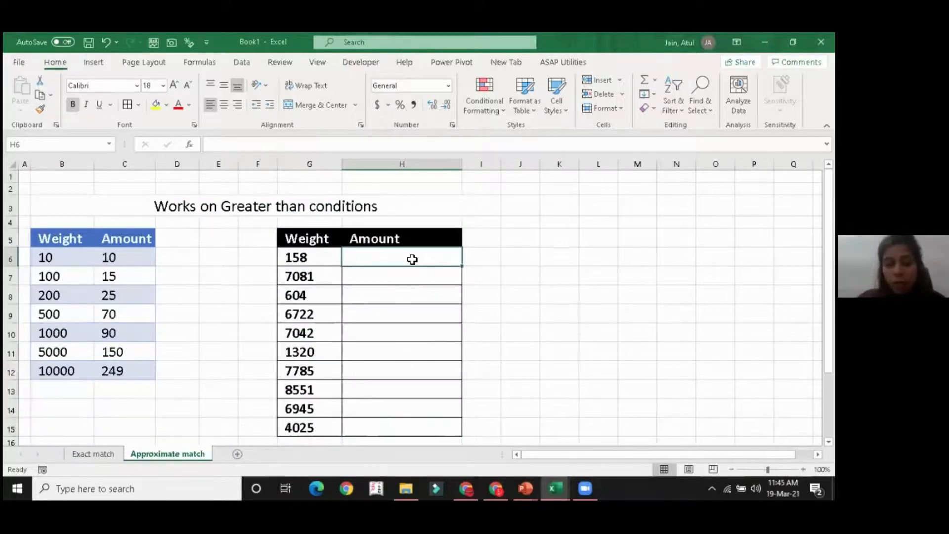
# - Enter the approximate-match formula =VLOOKUP(G6,B5:C12,2,1) in H6 to return the amount for the first weight
pyautogui.write('=vlo')
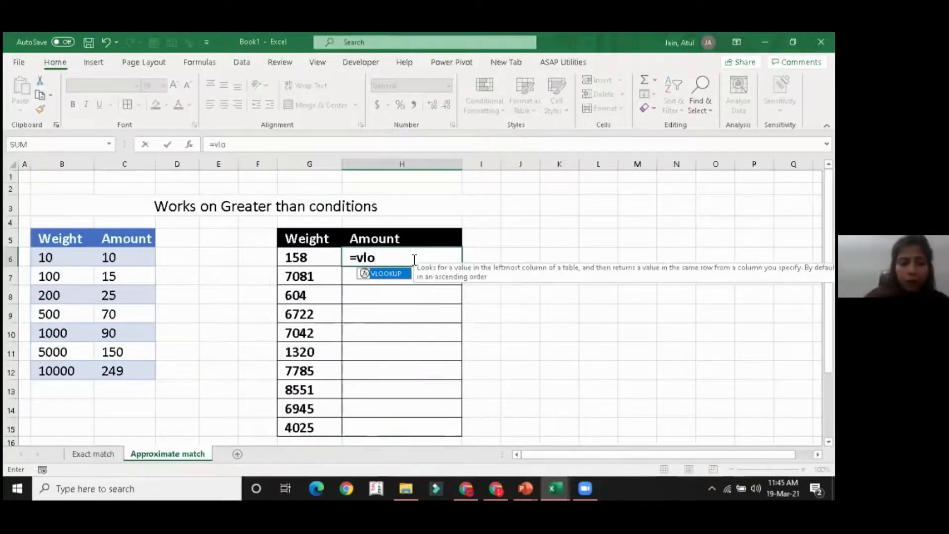
pyautogui.press('Tab')
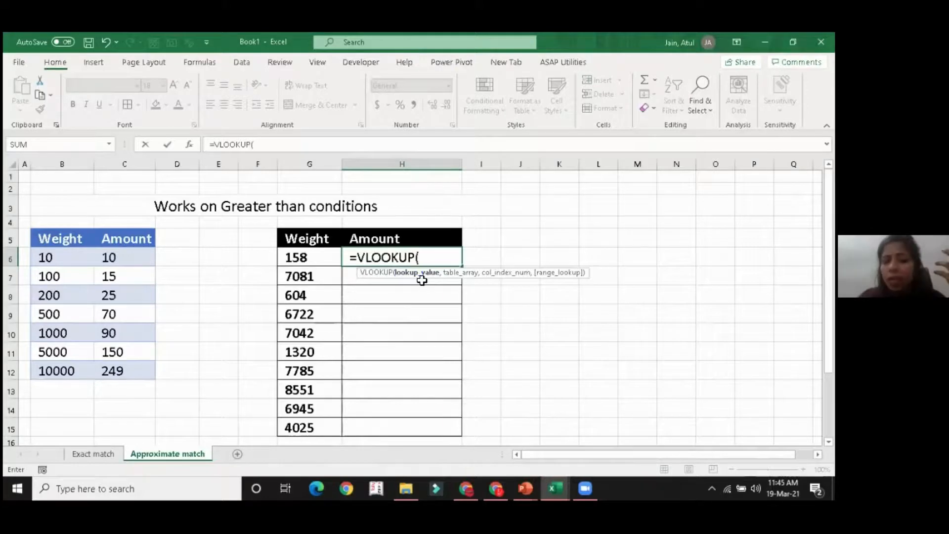
pyautogui.click(303, 256)
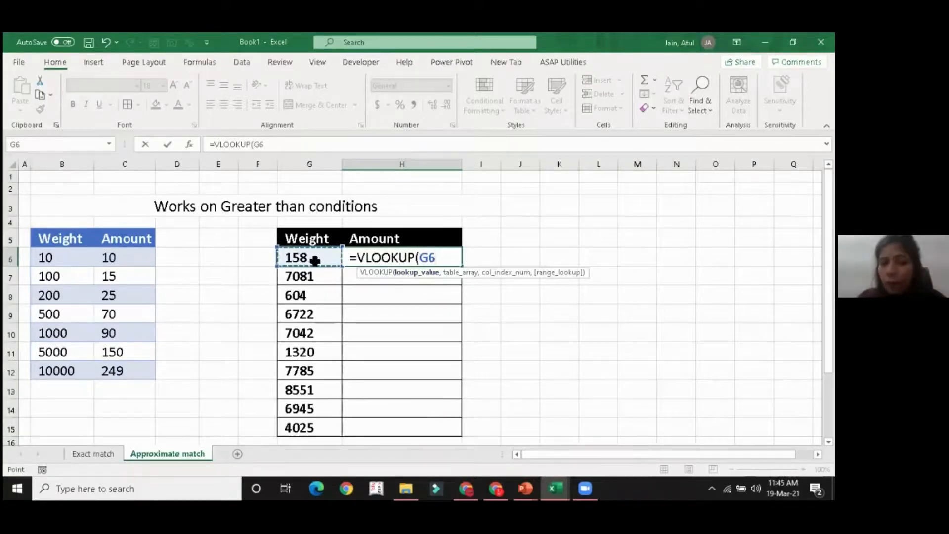
pyautogui.write(',')
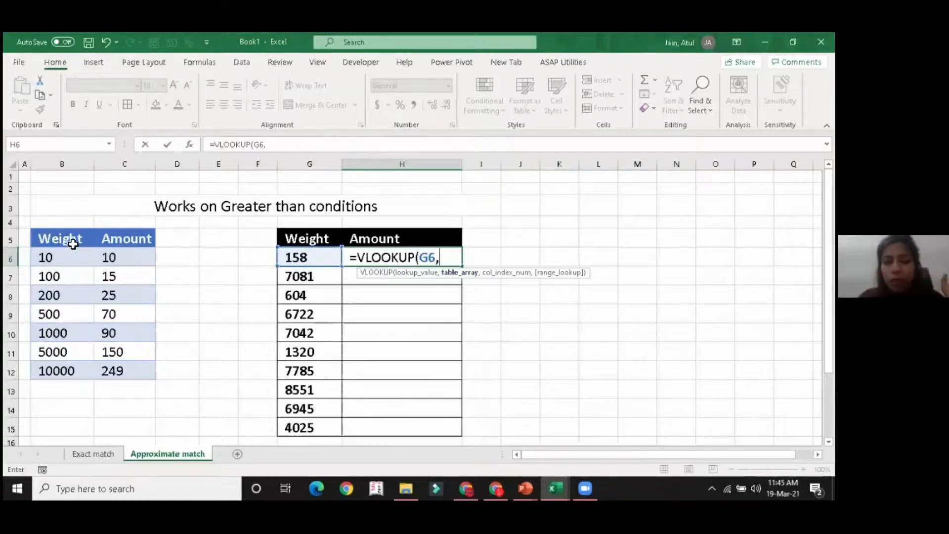
pyautogui.moveTo(74, 243); pyautogui.dragTo(134, 374)
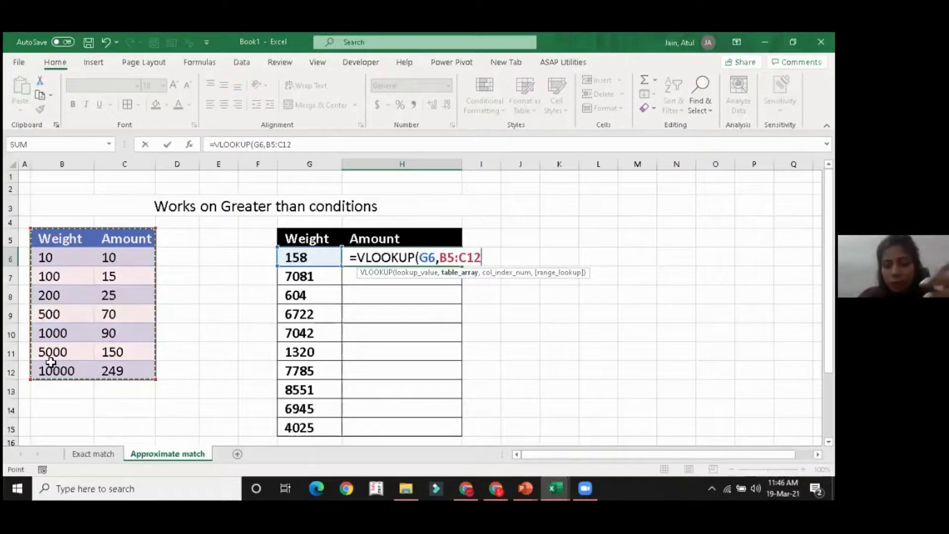
pyautogui.write(',2')
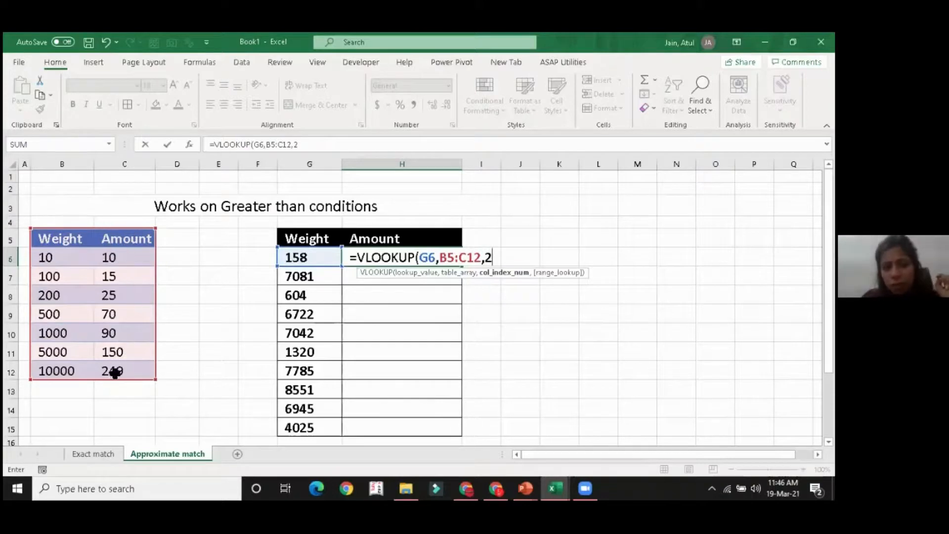
pyautogui.write(',1')
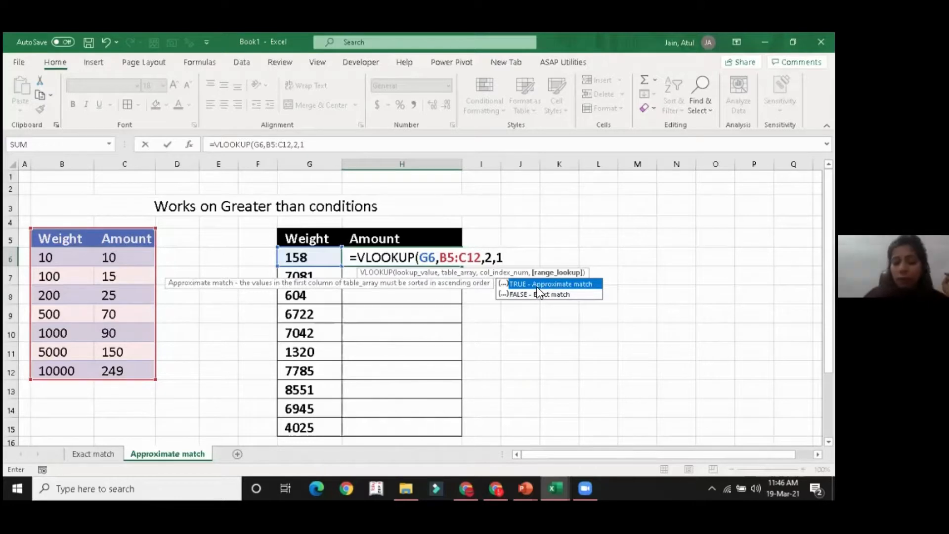
pyautogui.write(')')
pyautogui.press('Return')
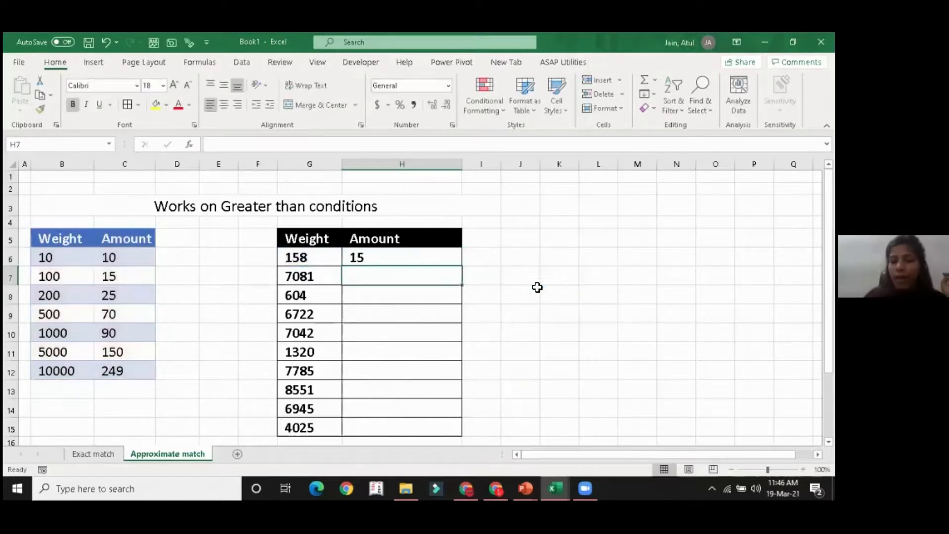
# - Make the table range absolute as $B$5:$C$12 in H6's VLOOKUP formula and fill the formula down to H15
pyautogui.click(417, 257)
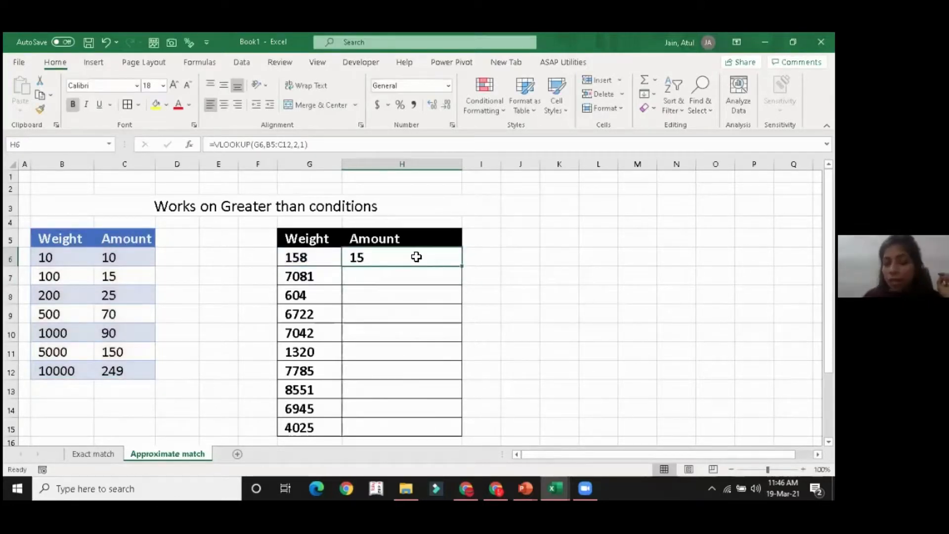
pyautogui.click(107, 278)
pyautogui.moveTo(107, 278); pyautogui.dragTo(62, 277)
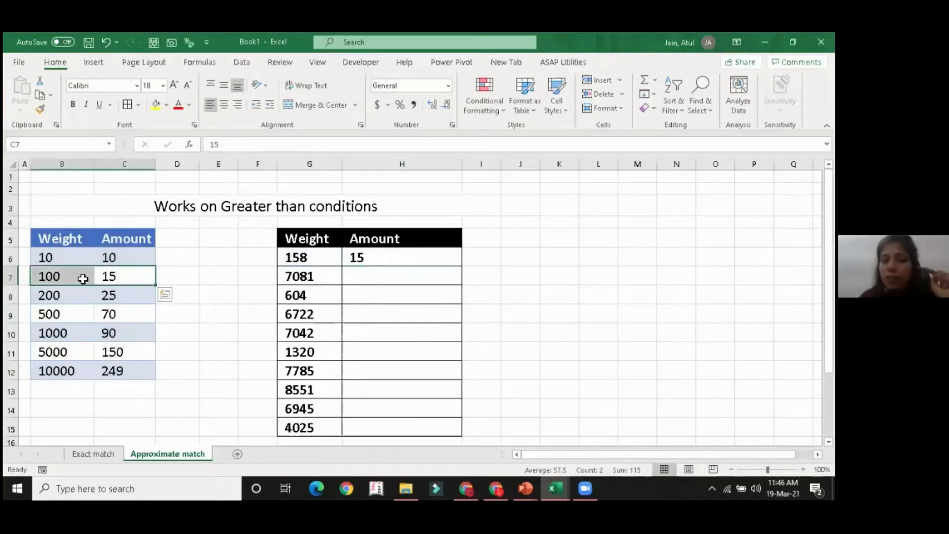
pyautogui.click(302, 259)
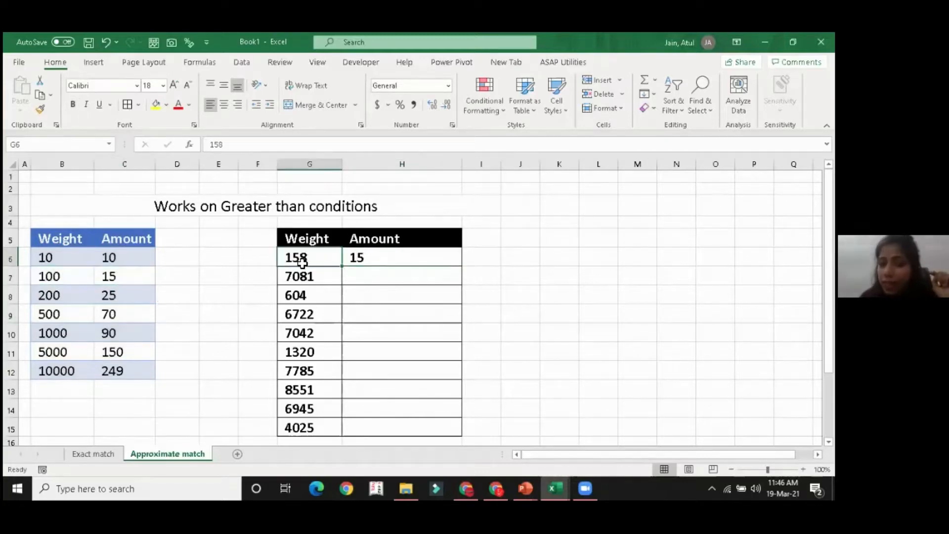
pyautogui.click(365, 259)
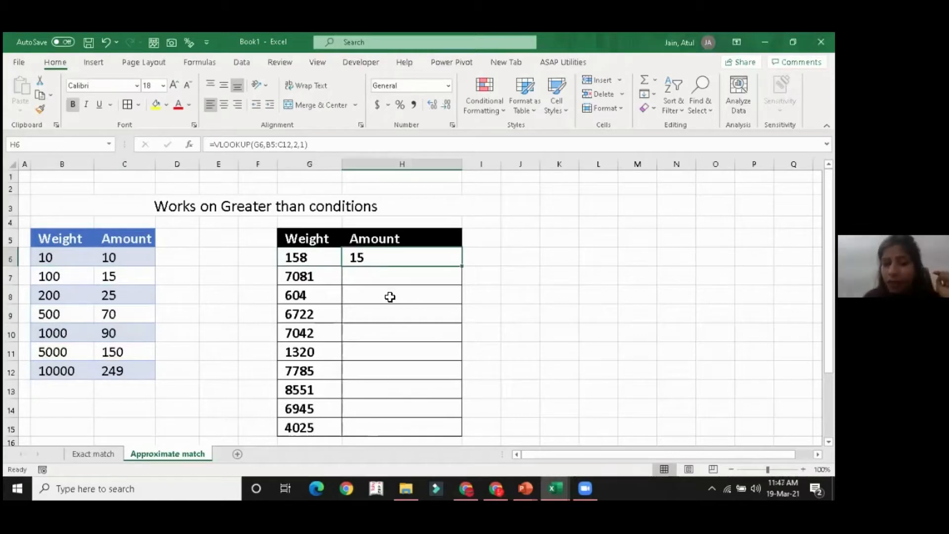
pyautogui.doubleClick(381, 258)
pyautogui.moveTo(441, 259); pyautogui.dragTo(484, 259)
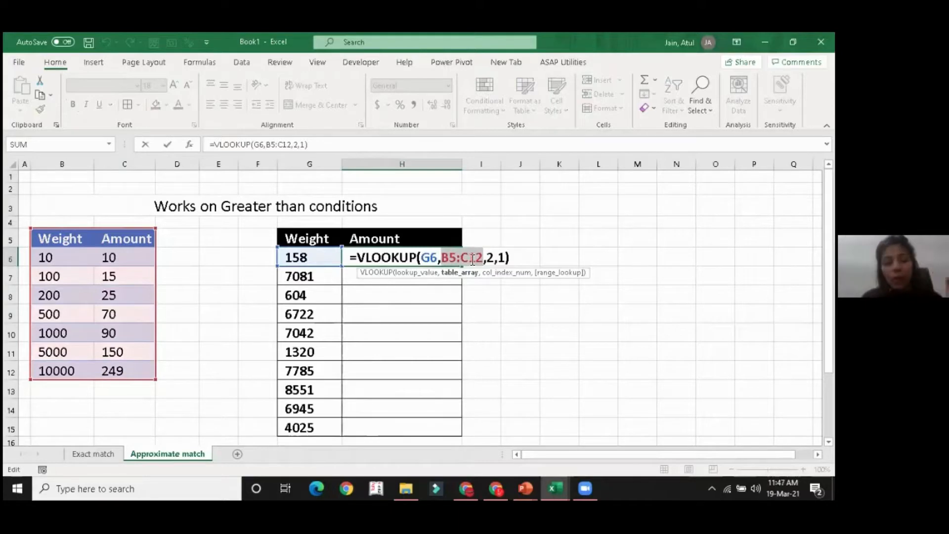
pyautogui.press('F4')
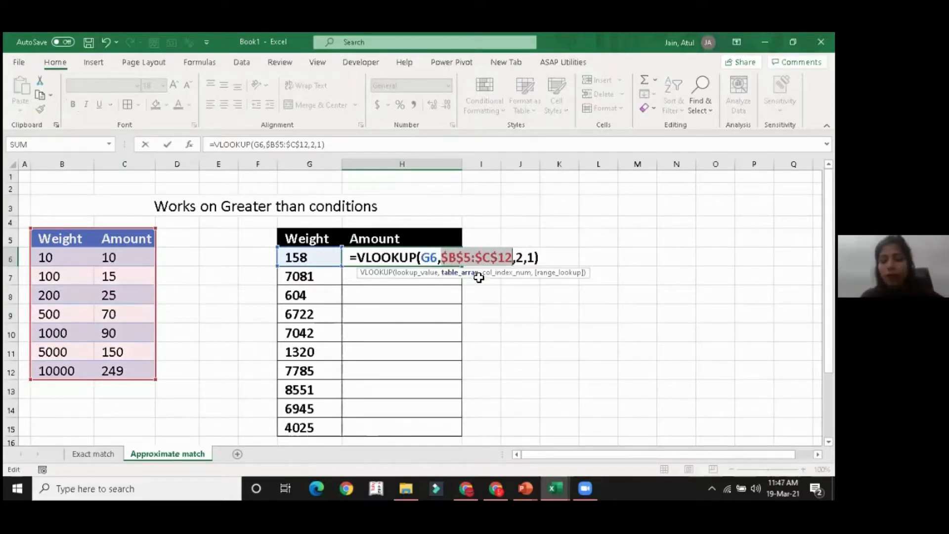
pyautogui.hotkey('ctrl', 'Return')
pyautogui.moveTo(463, 267); pyautogui.dragTo(405, 428)
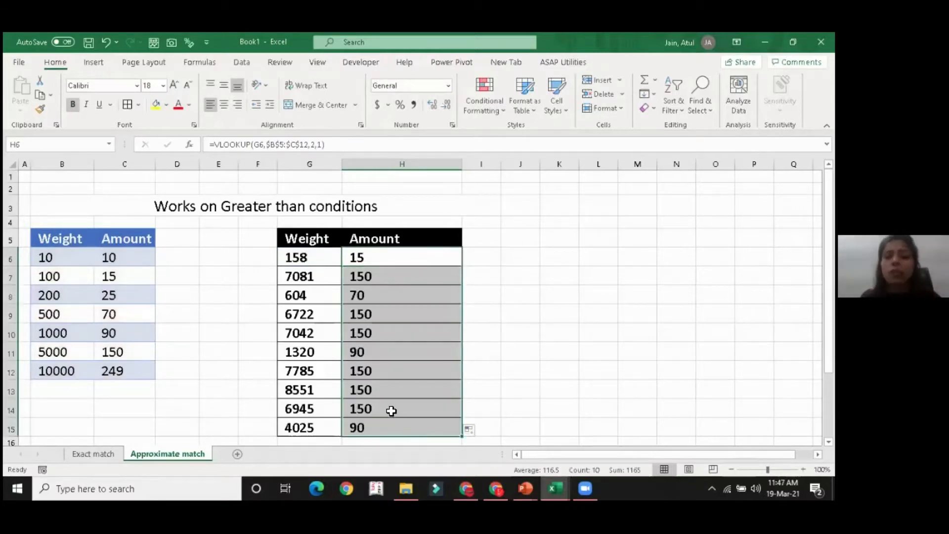
# - Set the weight in G6 to 9 to test the lookup with a value below the table's smallest weight
pyautogui.press('Left')
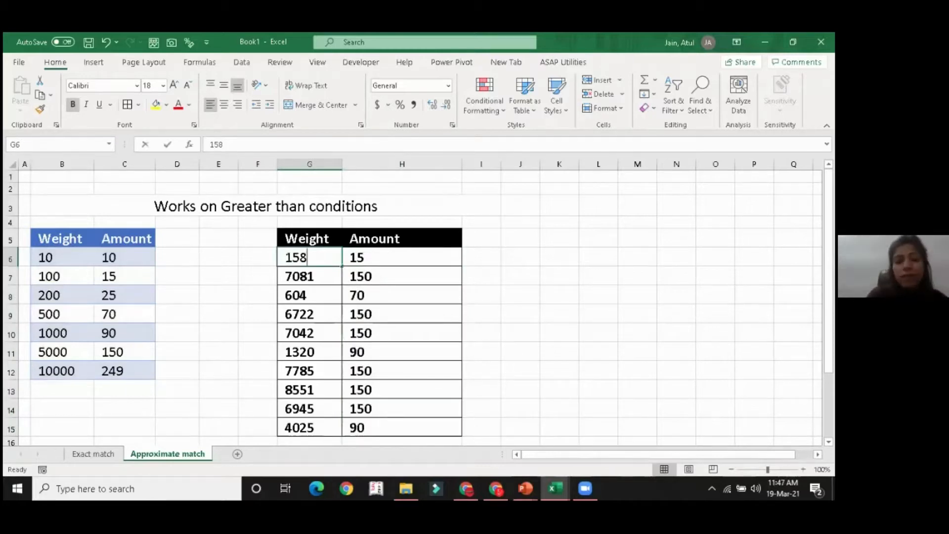
pyautogui.write('9')
pyautogui.press('Return')
pyautogui.click(447, 261)
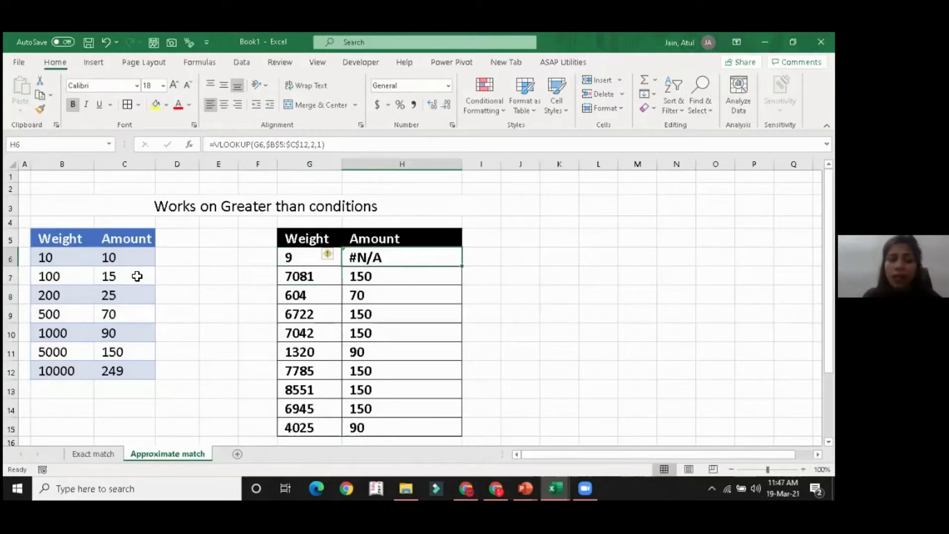
pyautogui.click(64, 258)
pyautogui.click(192, 208)
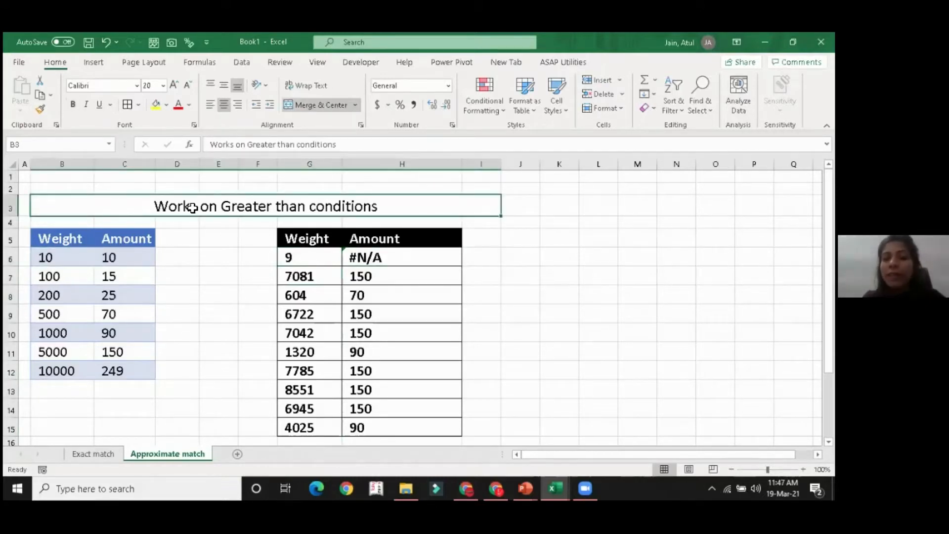
# - Set the weight in G6 to 11 and check the resulting amount in H6
pyautogui.click(328, 258)
pyautogui.write('11')
pyautogui.press('Return')
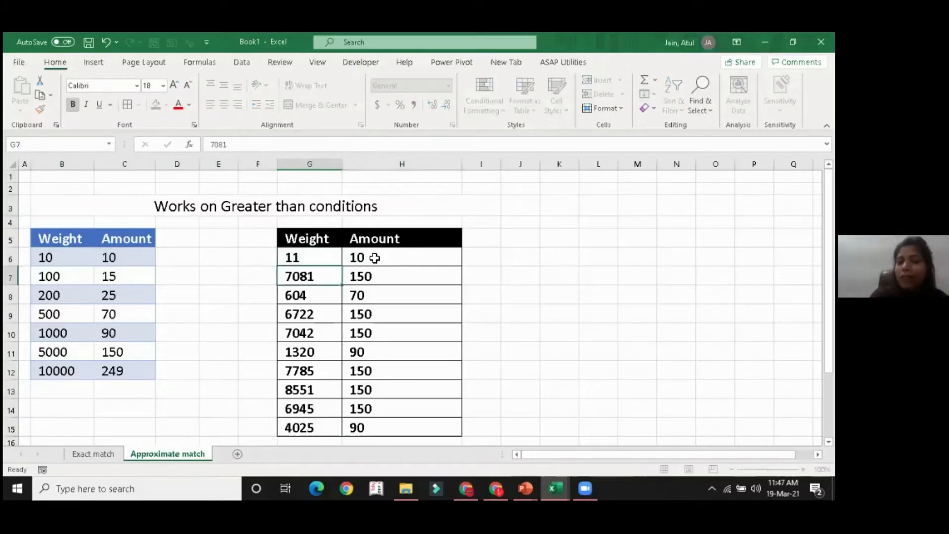
pyautogui.click(380, 259)
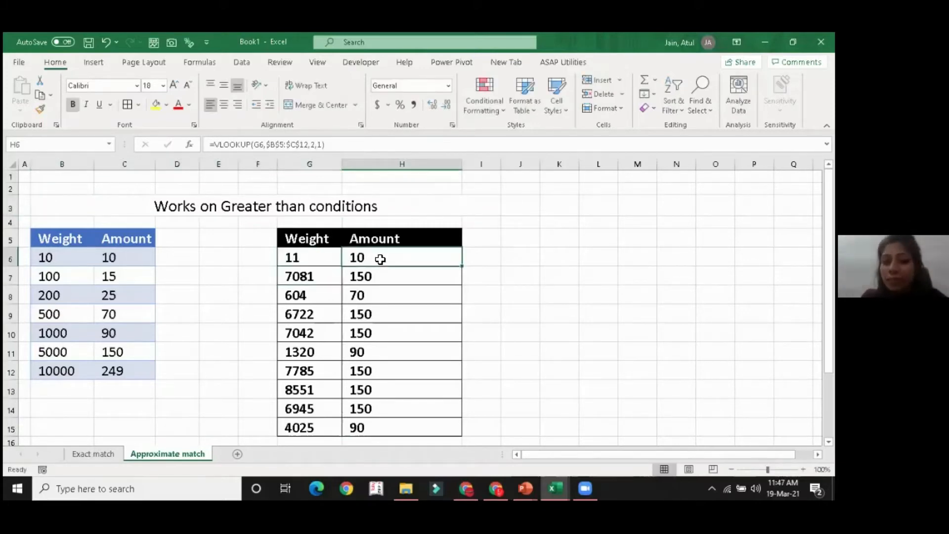